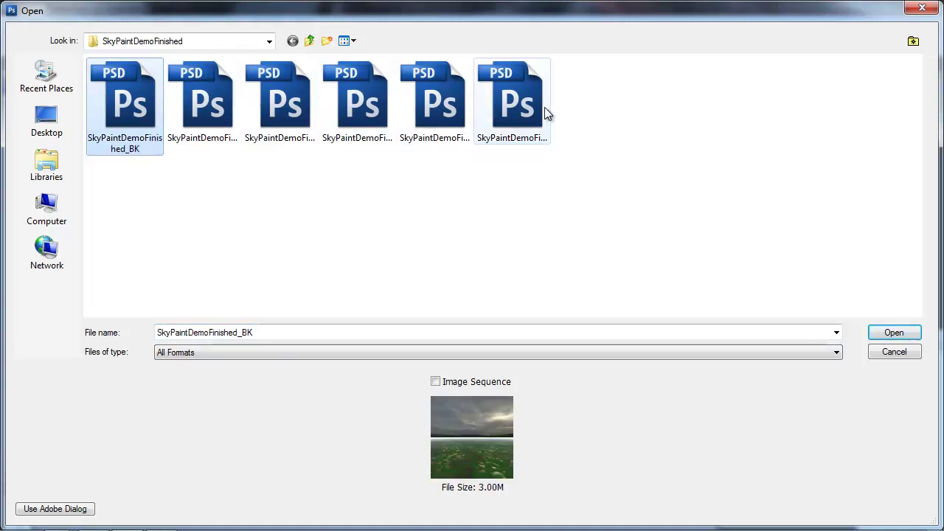
Open the six SkyPaintDemoFinished sky faces, then SkyExample_5, SkyExample_12 and SkyExample_34 from SkyPaintDemo
left_click(525, 118, "shift")
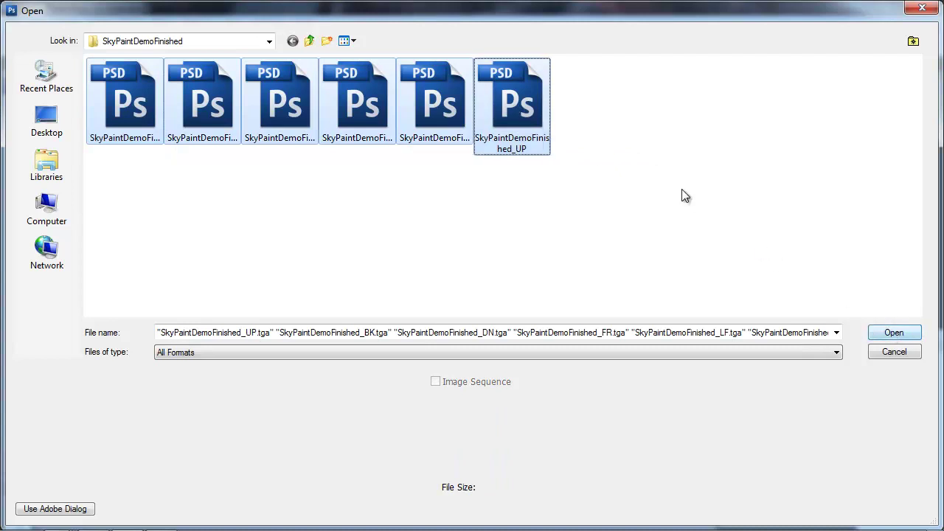
left_click(12, 23)
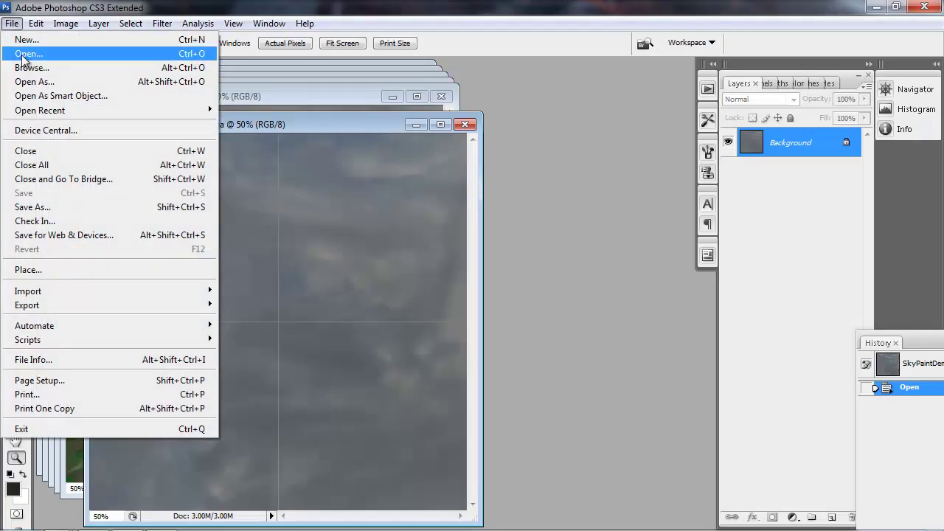
left_click(28, 54)
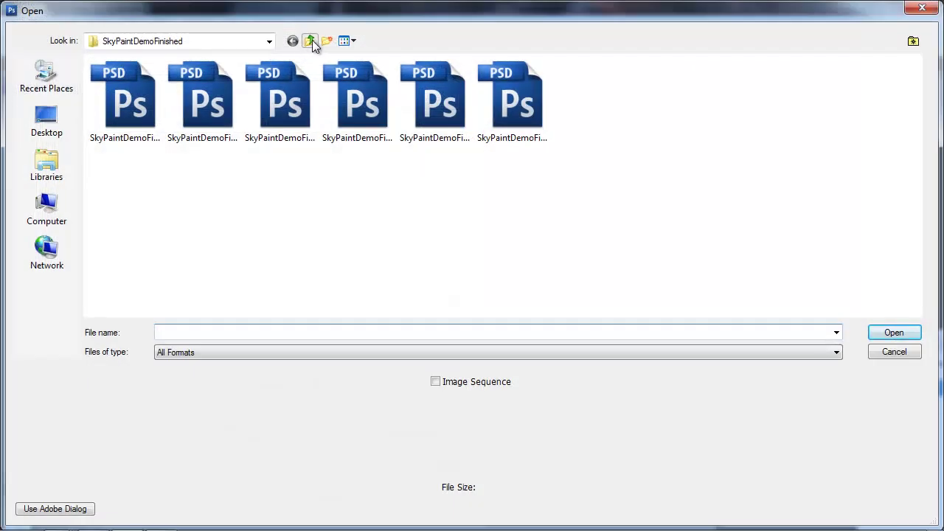
left_click(311, 41)
left_click(201, 96)
left_click(351, 97, "shift")
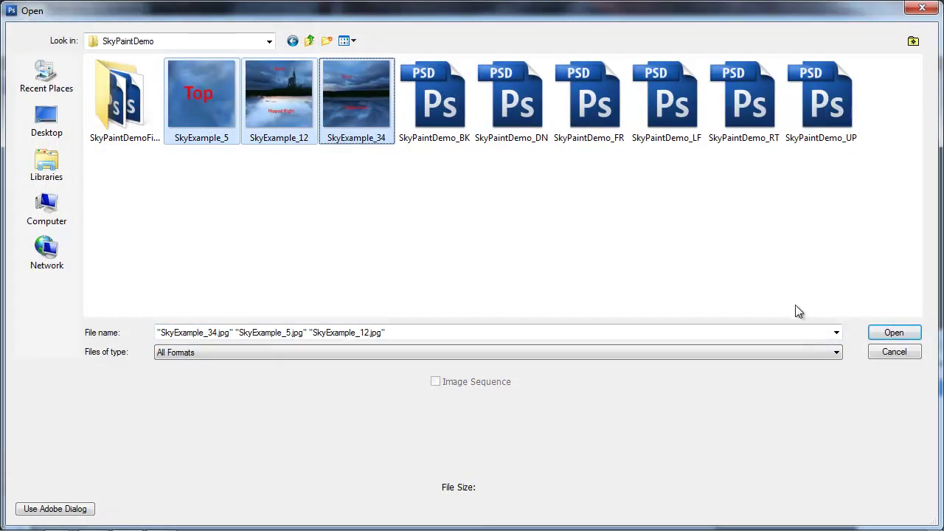
left_click(889, 333)
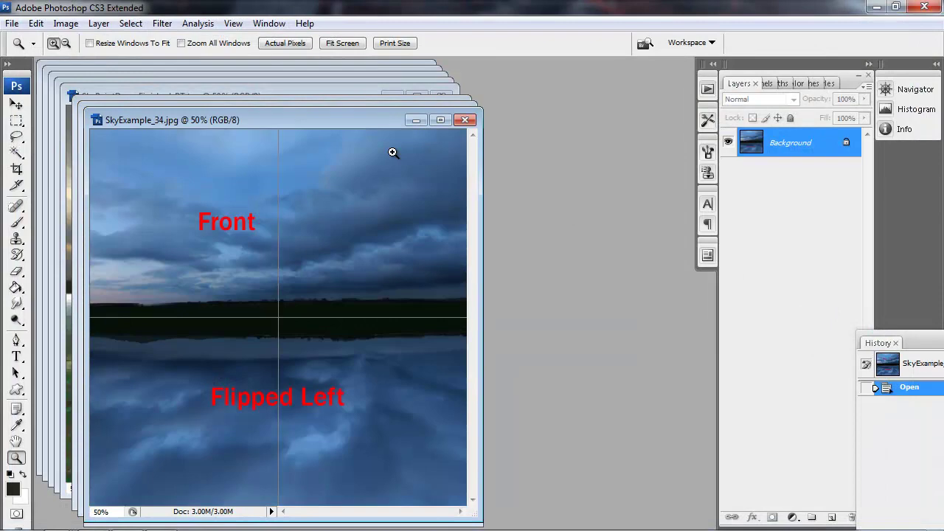
Zoom the FR face to 25% and marquee-select its sky half
left_click_drag(302, 115, 409, 72)
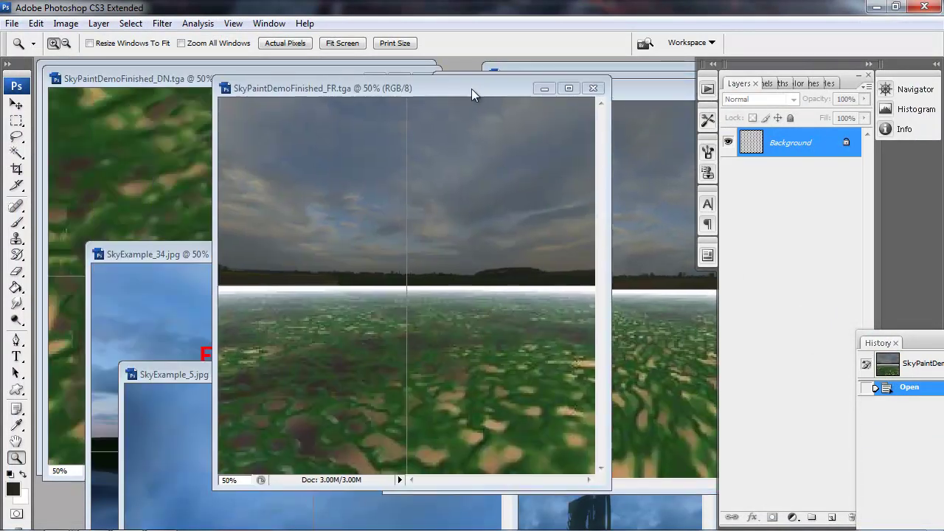
left_click_drag(472, 89, 566, 85)
left_click(544, 249, "alt")
left_click(543, 249, "alt")
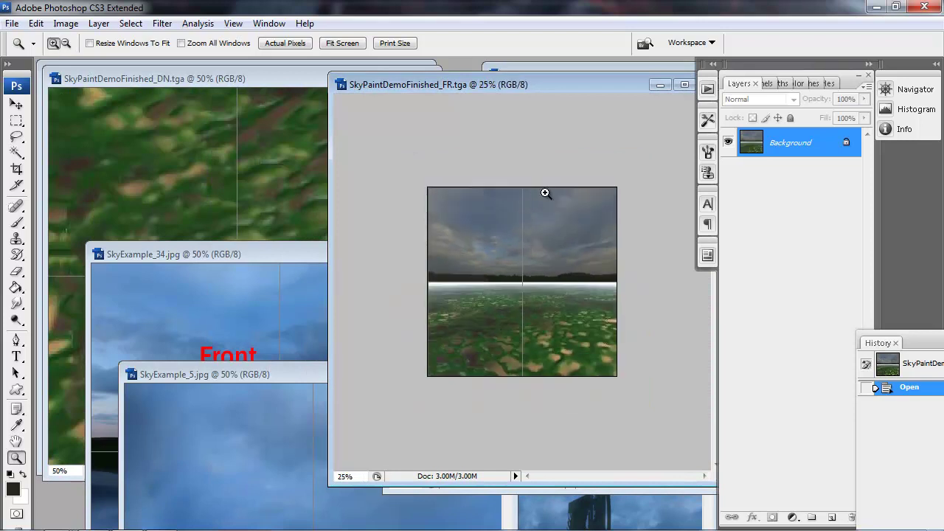
key("m")
left_click_drag(425, 185, 619, 283)
Paste the FR sky into SkyExample_34 as Layer 1 and shift it up about 84 px
left_click_drag(211, 252, 271, 140)
key("z")
left_click(371, 274, "alt")
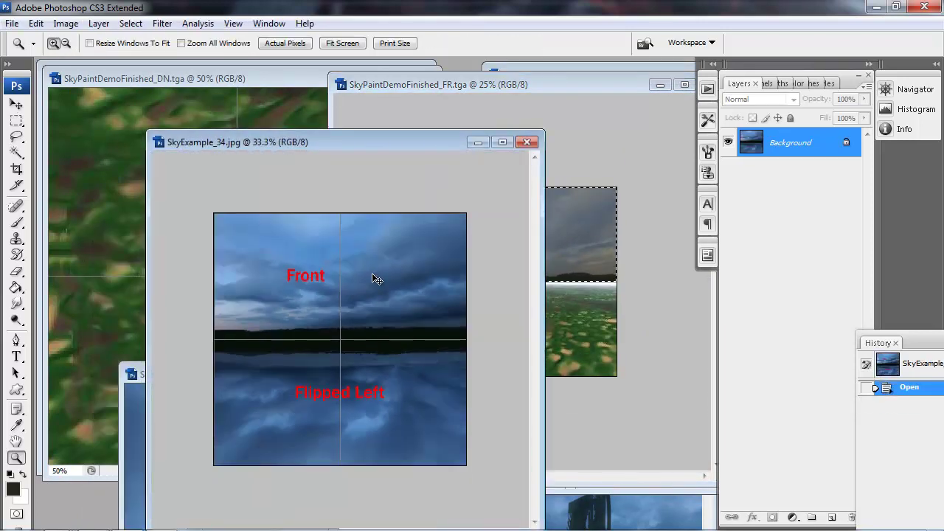
key("ctrl+v")
key("v")
left_click_drag(363, 338, 364, 275)
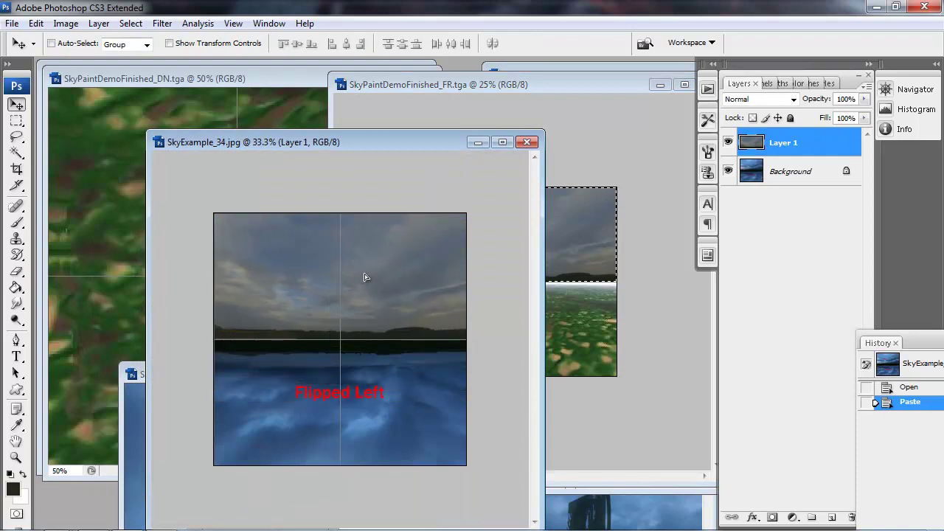
Rearrange the document windows and minimize the FR image
left_click_drag(380, 149, 250, 178)
left_click(480, 84)
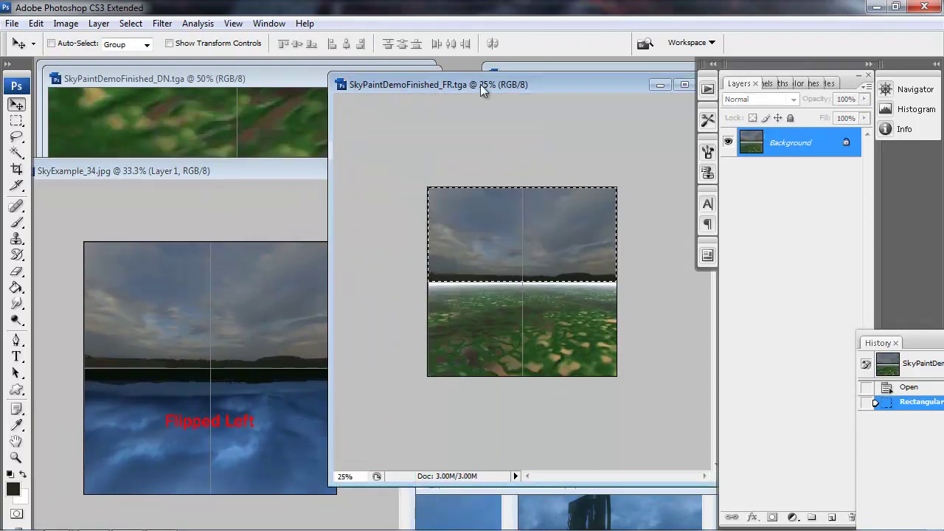
left_click_drag(453, 84, 401, 101)
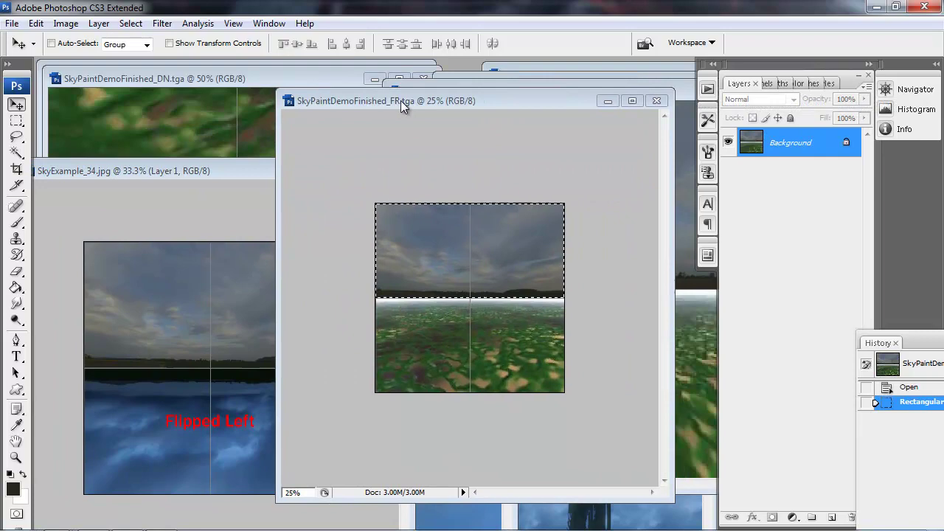
left_click(604, 107)
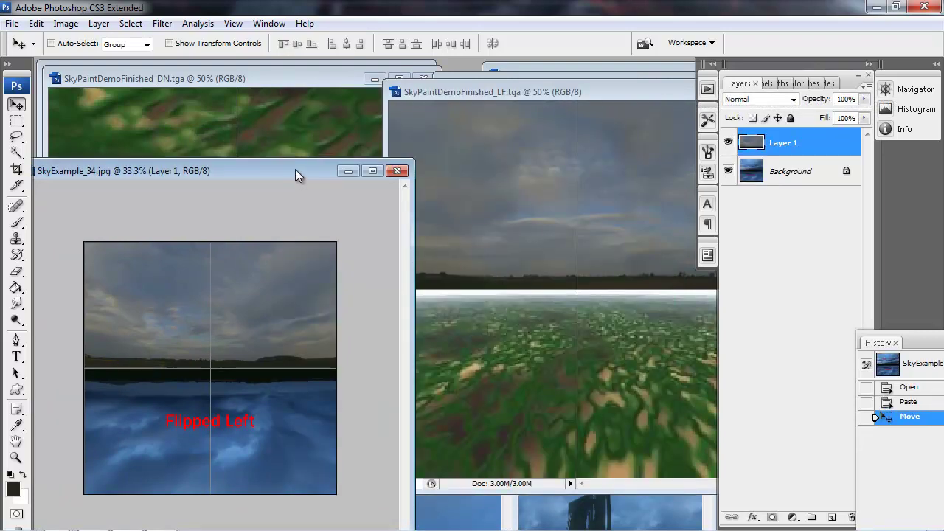
Select the LF face's sky half and paste it into SkyExample_34 as a new layer
left_click_drag(300, 173, 330, 153)
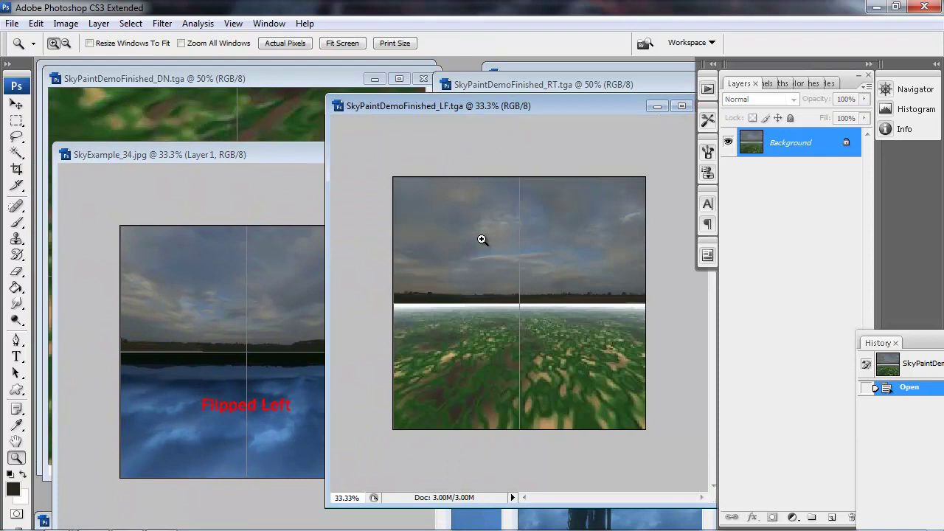
key("m")
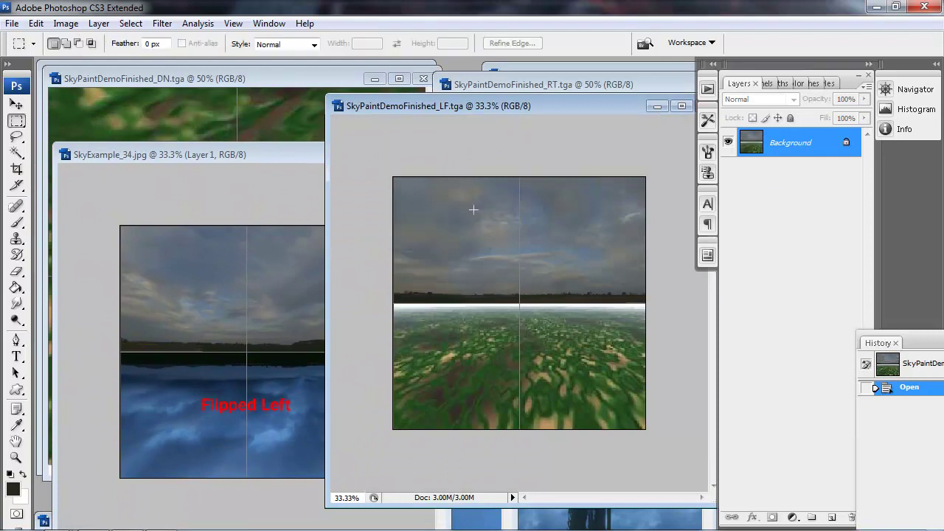
left_click_drag(675, 290, 675, 304)
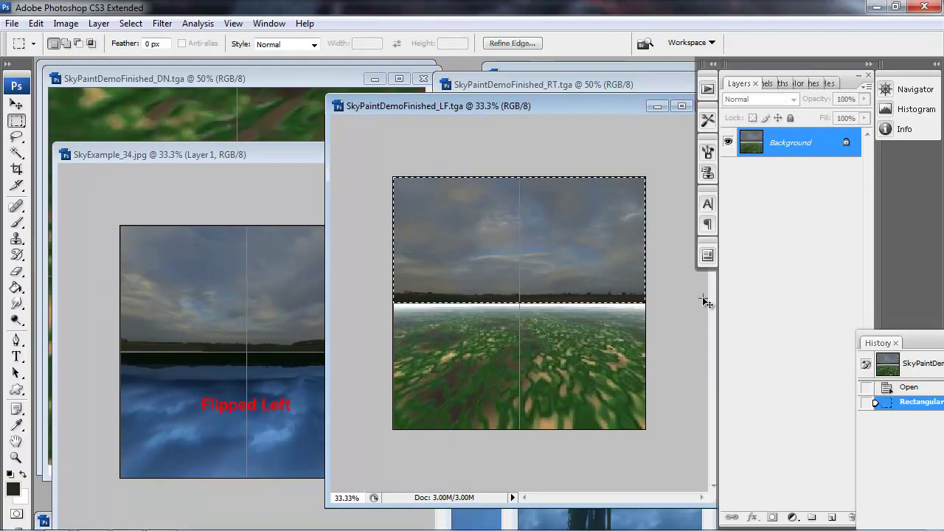
left_click_drag(265, 156, 369, 90)
key("ctrl+v")
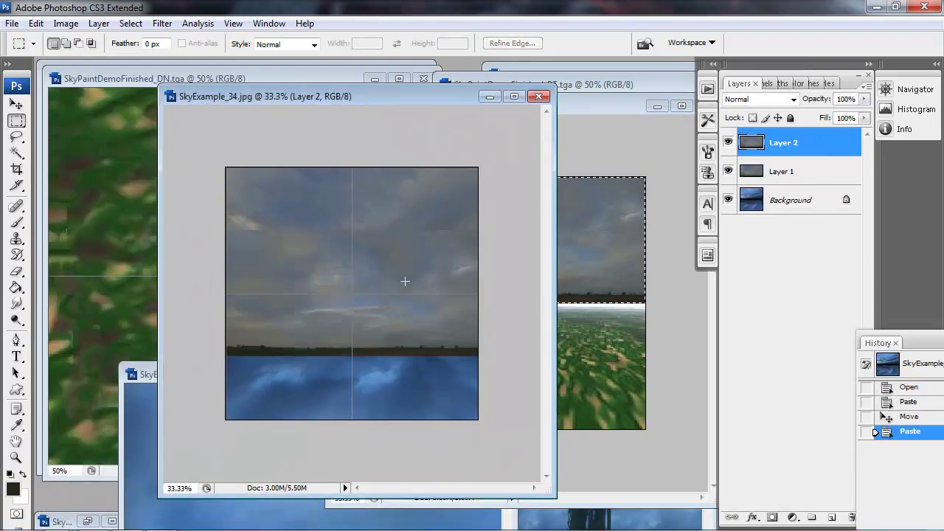
key("v")
Flip the LF sky vertically, align it below the horizon, and merge it down
left_click(11, 23)
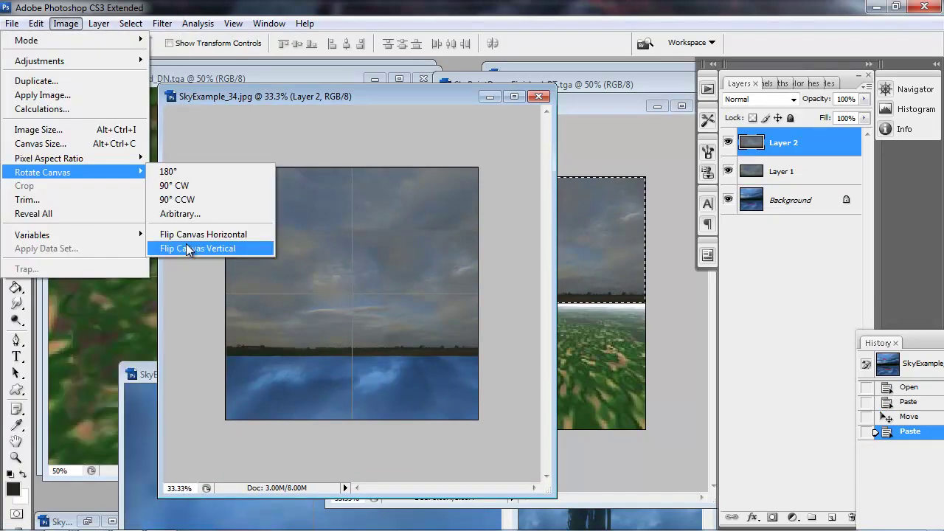
mouse_move(36, 24)
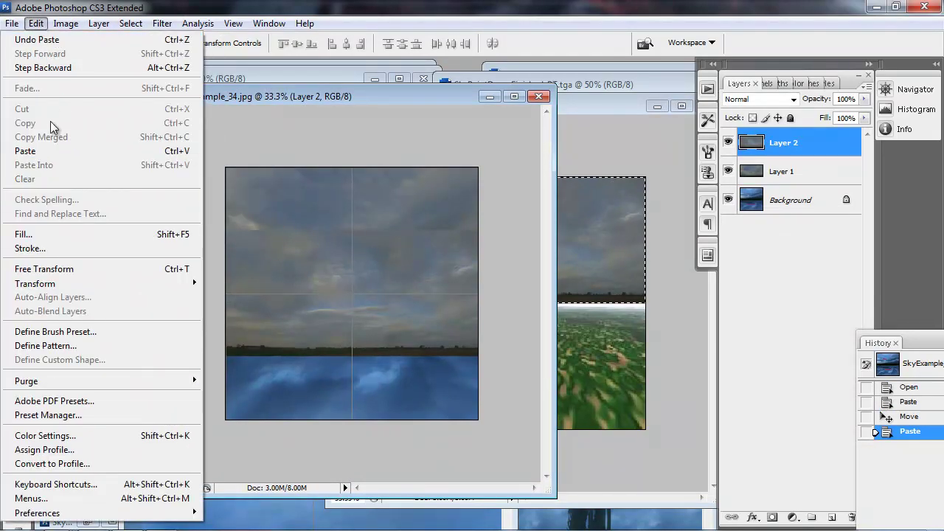
mouse_move(51, 279)
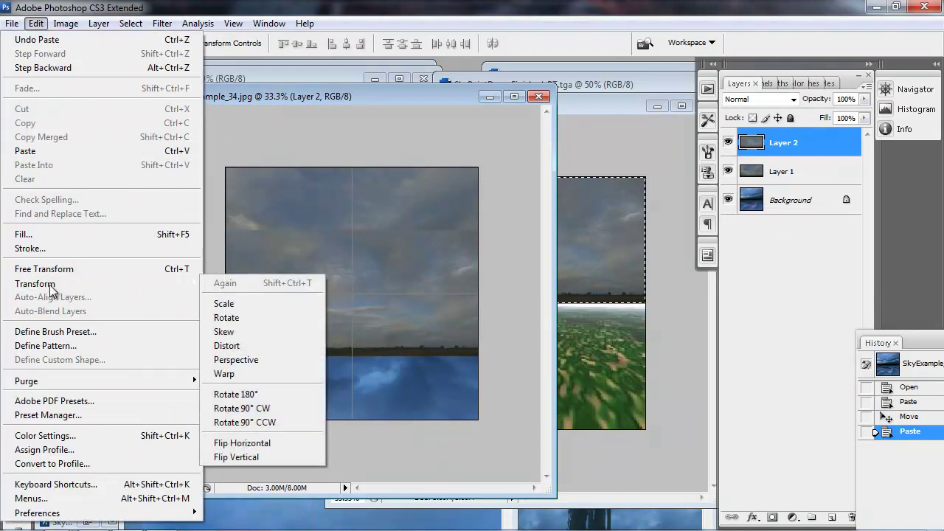
left_click(246, 457)
left_click_drag(325, 279, 333, 297)
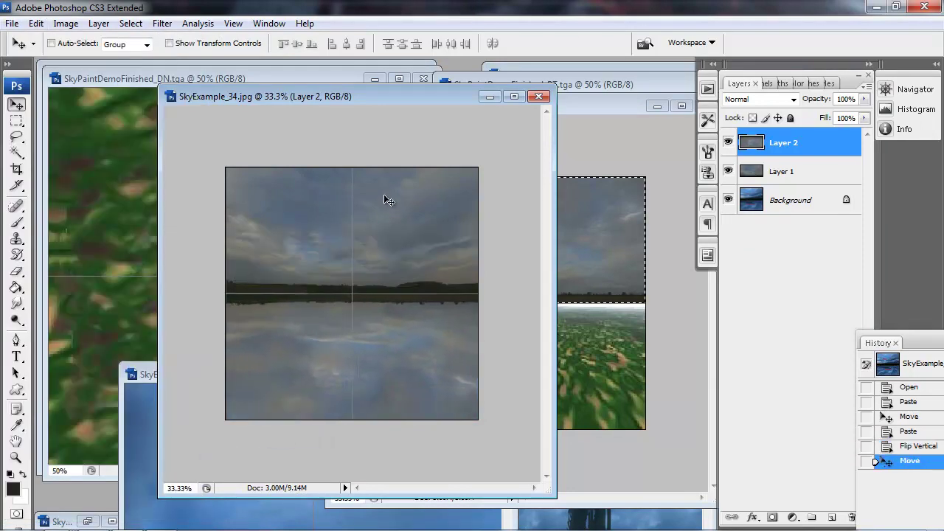
left_click_drag(377, 96, 398, 104)
key("ctrl+e")
key("ctrl+e")
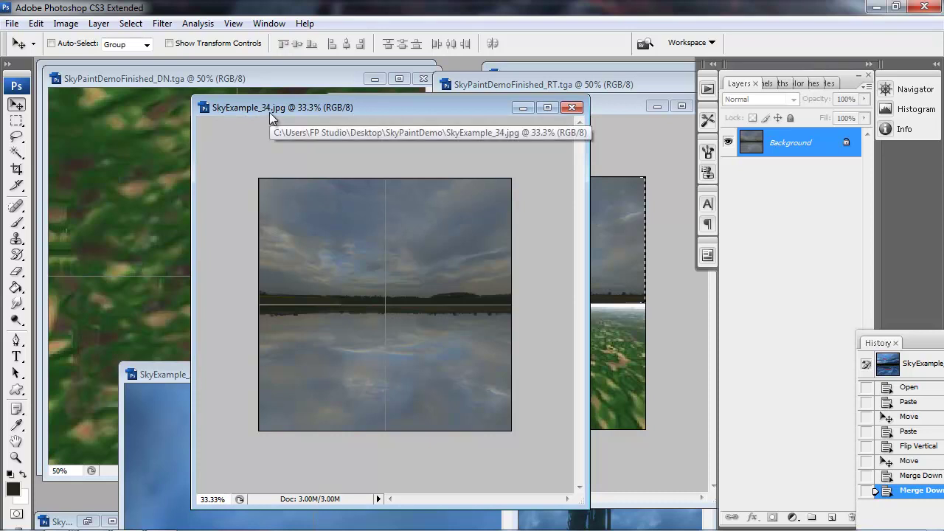
Bring up the standard Save As dialog for SkyExample_34
left_click(31, 25)
mouse_move(17, 28)
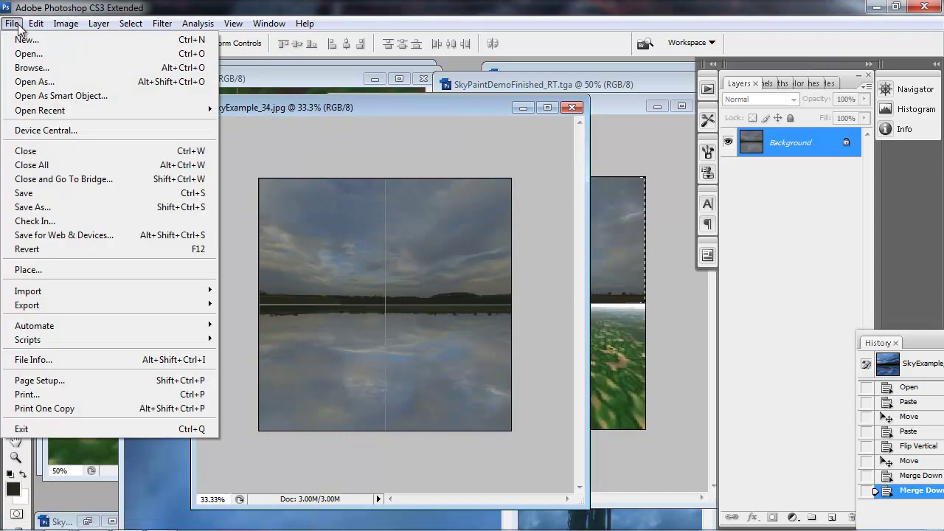
left_click(49, 210)
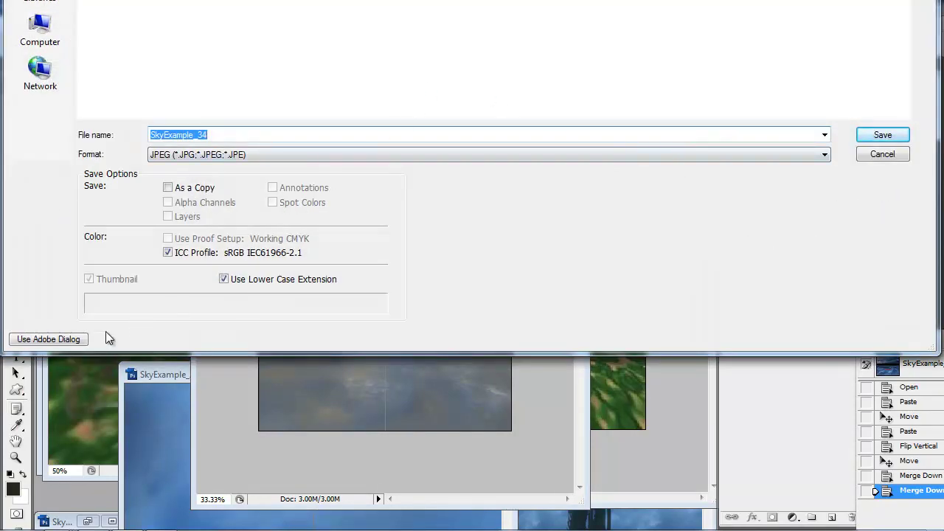
left_click(81, 339)
left_click(59, 333)
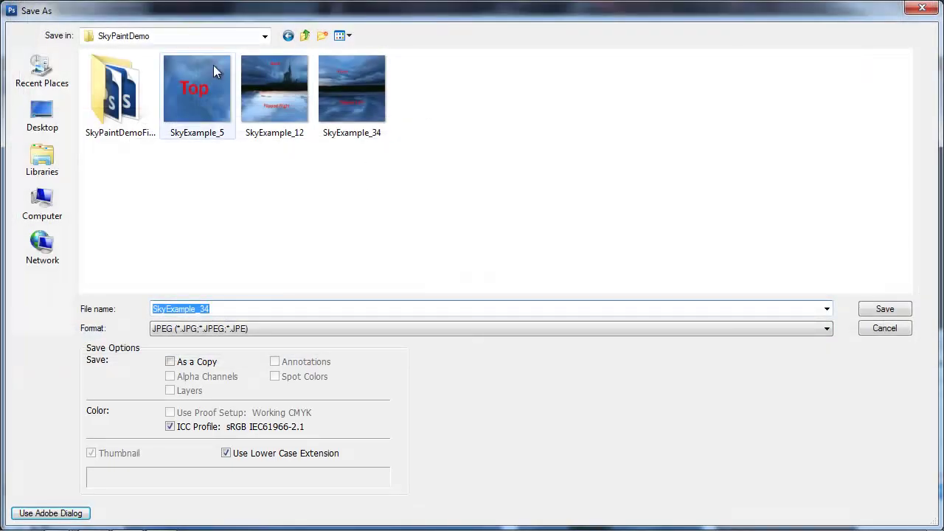
Browse to D:\CryEnginev3.4\Game\Objects\CeleryLand\Textures
left_click(307, 36)
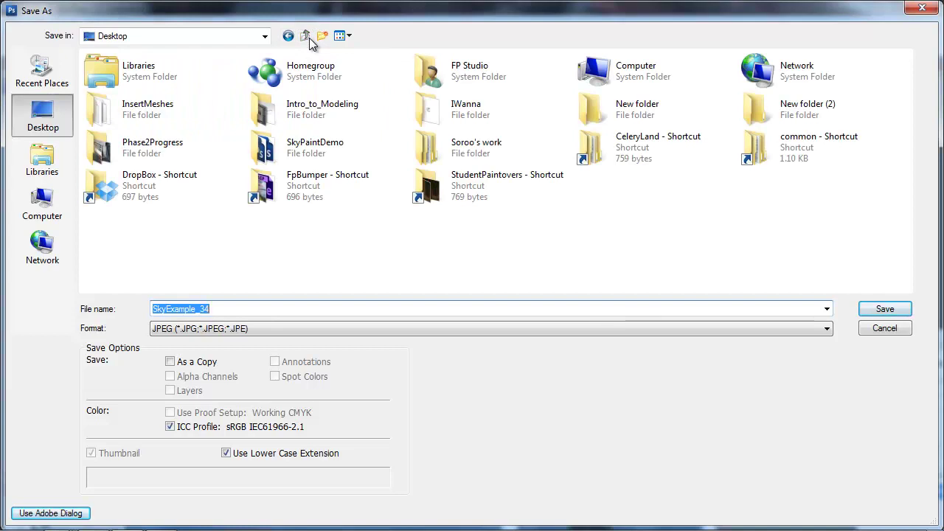
left_click(33, 211)
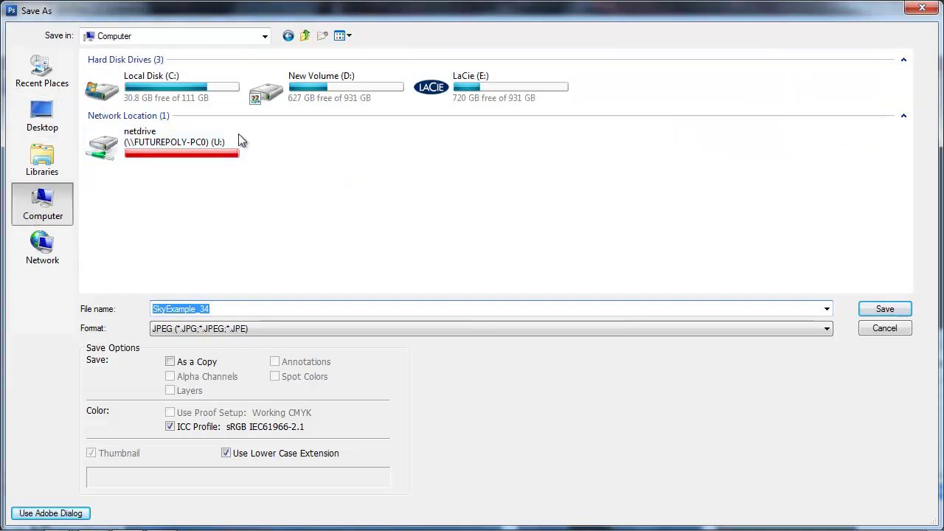
double_click(334, 87)
double_click(141, 130)
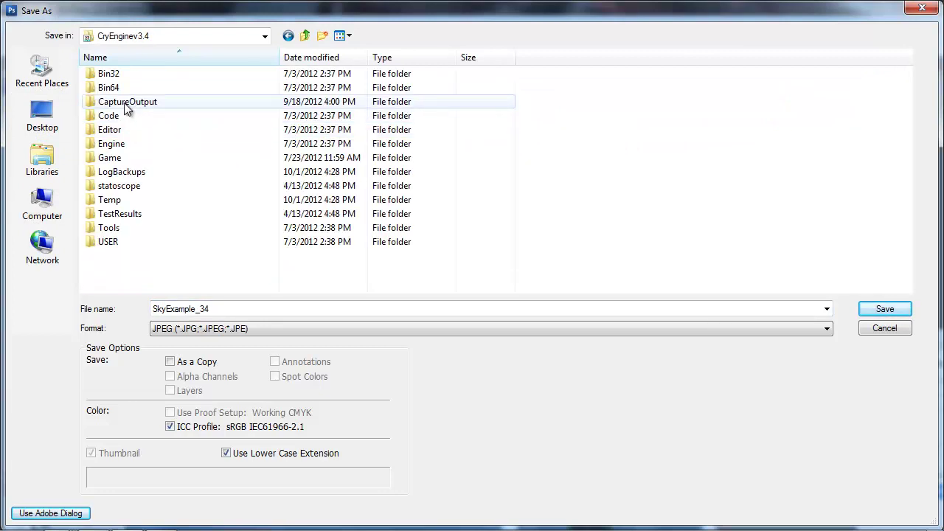
double_click(112, 157)
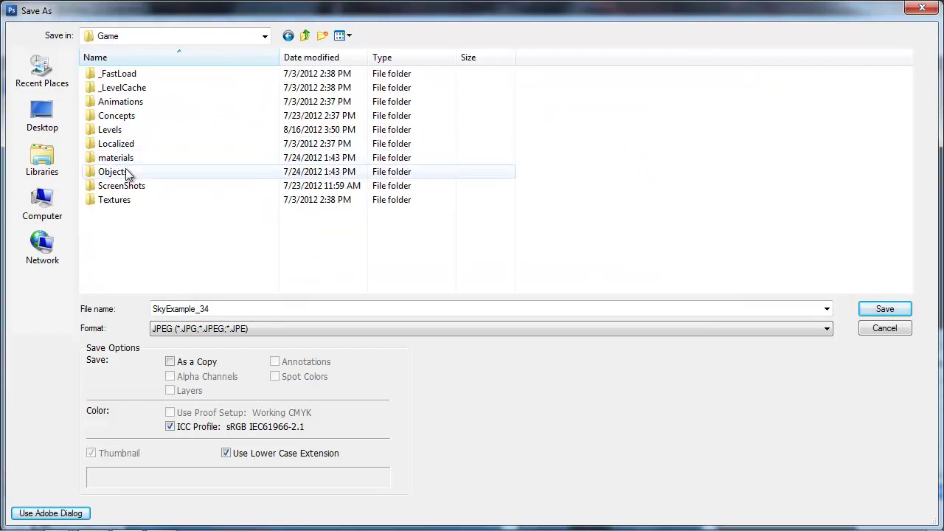
double_click(119, 200)
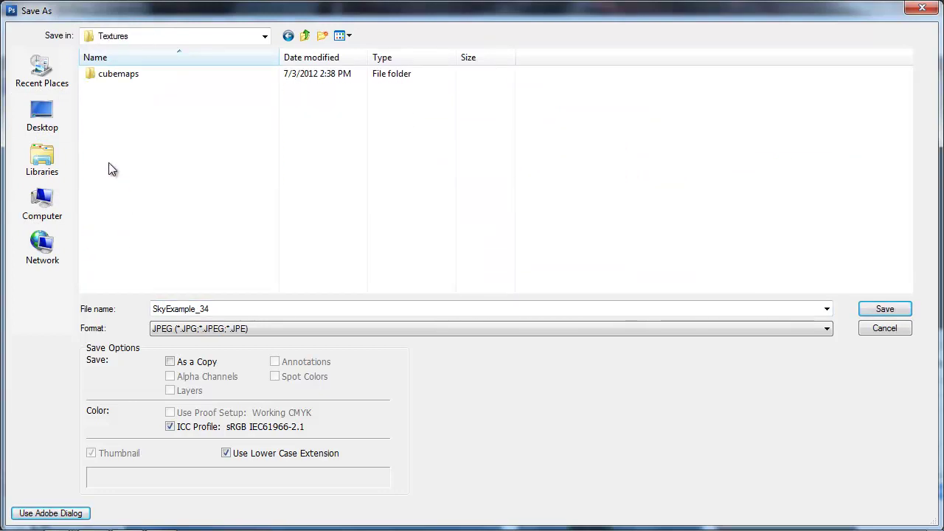
left_click(305, 36)
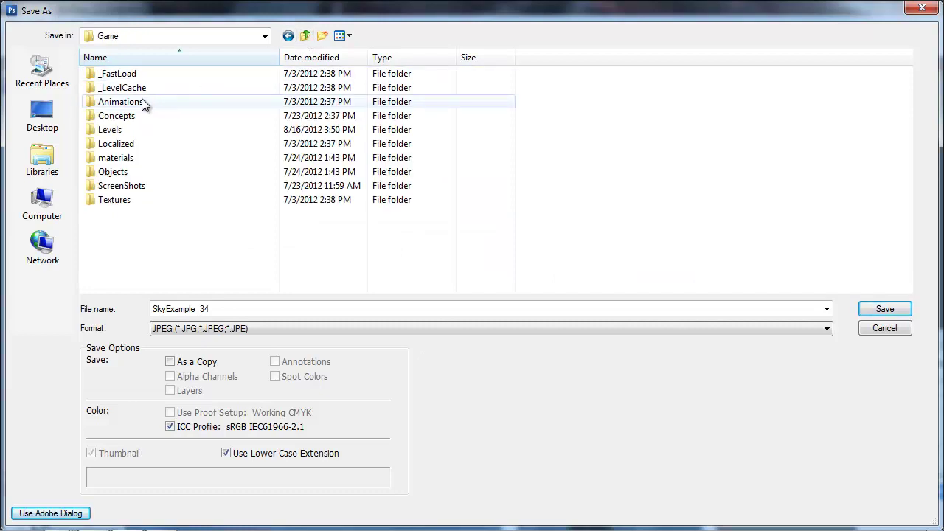
left_click(123, 174)
double_click(123, 174)
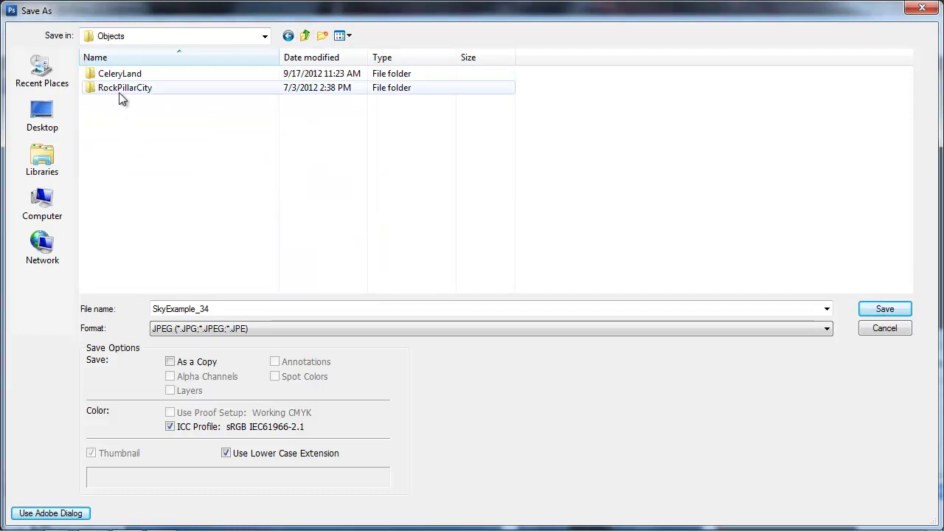
double_click(120, 73)
double_click(120, 186)
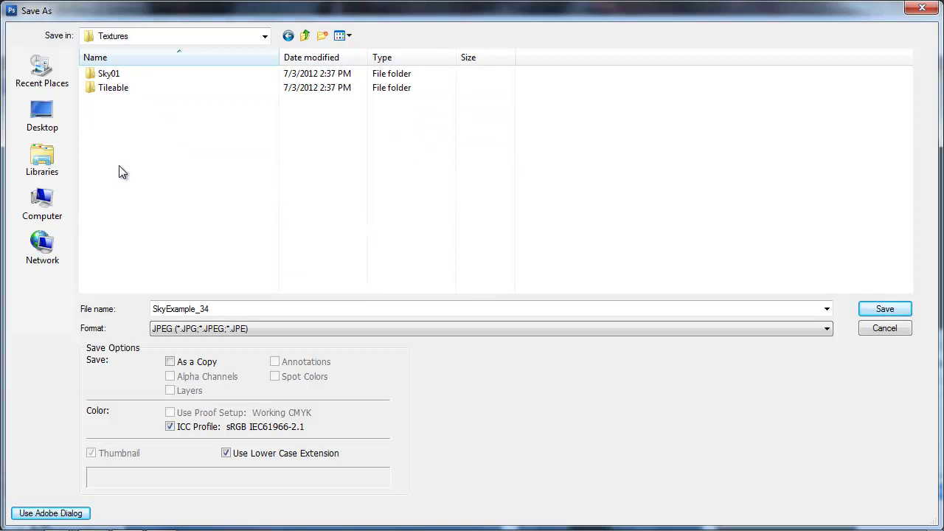
Create a new folder named SkyExample in Textures and open it as the save location
left_click(323, 36)
type("SkyExample")
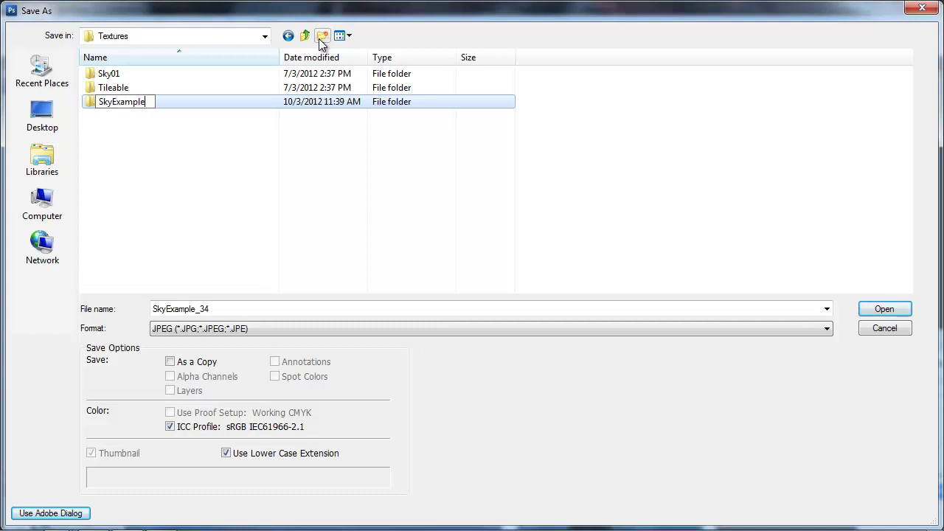
key("Return")
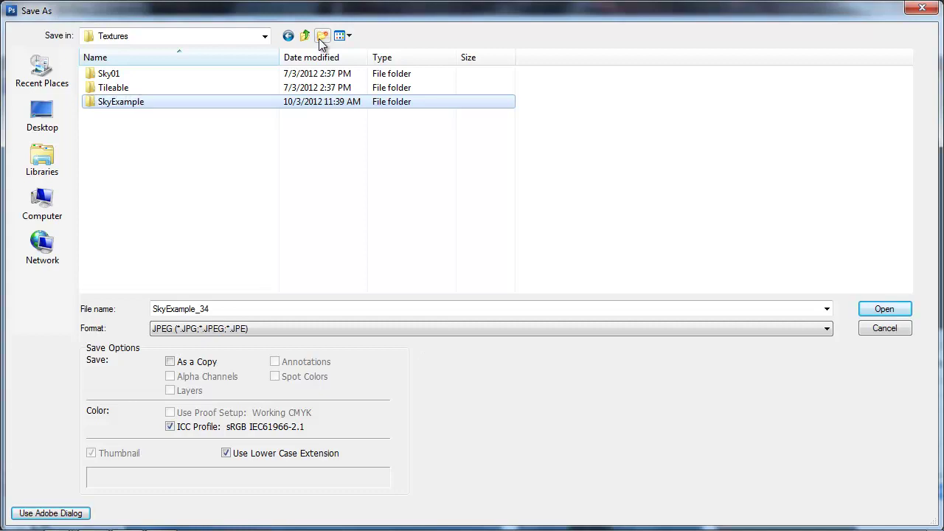
double_click(91, 104)
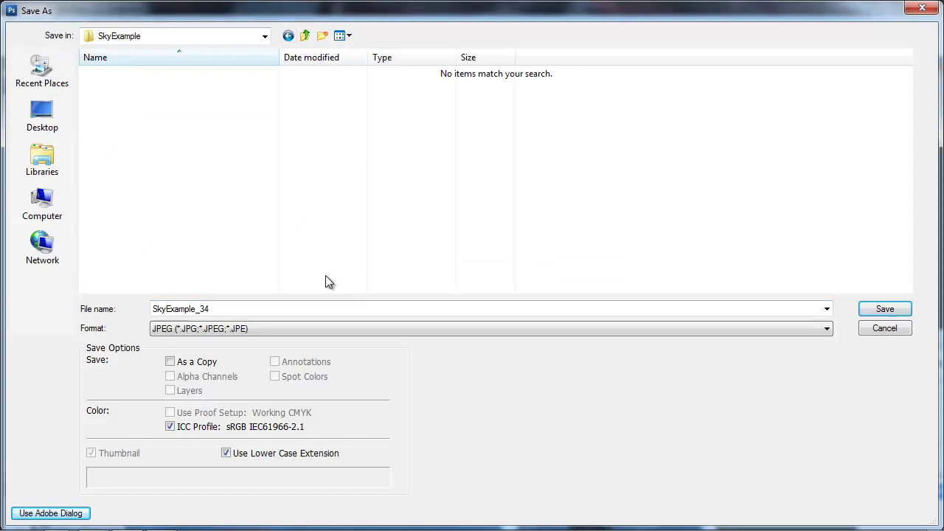
left_click(266, 329)
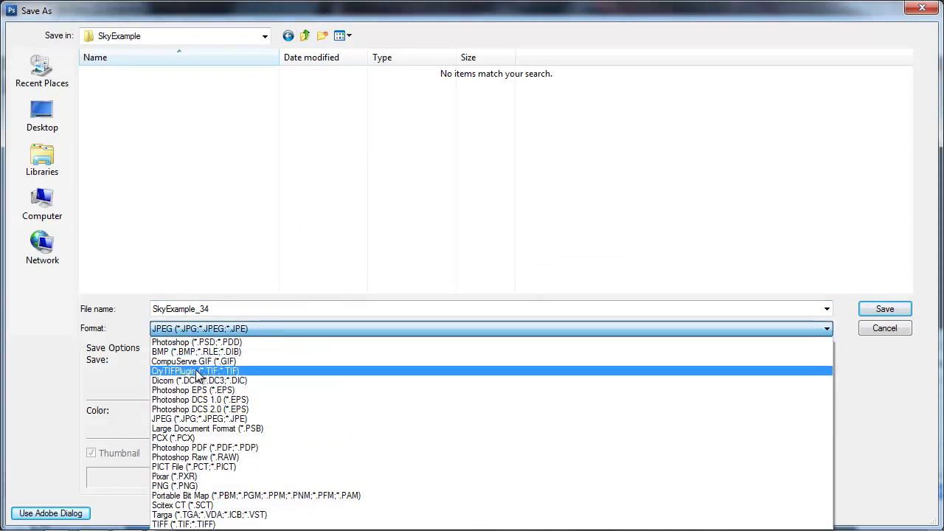
Save SkyExample_34.tif in CryTIFPlugin format, accepting the Diffuse_lowQ export settings
left_click(196, 371)
left_click(886, 309)
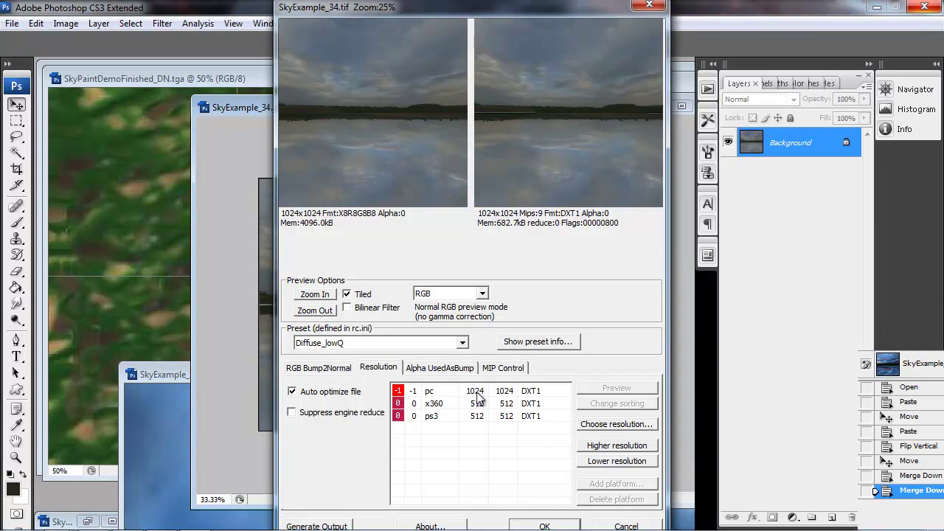
left_click(546, 526)
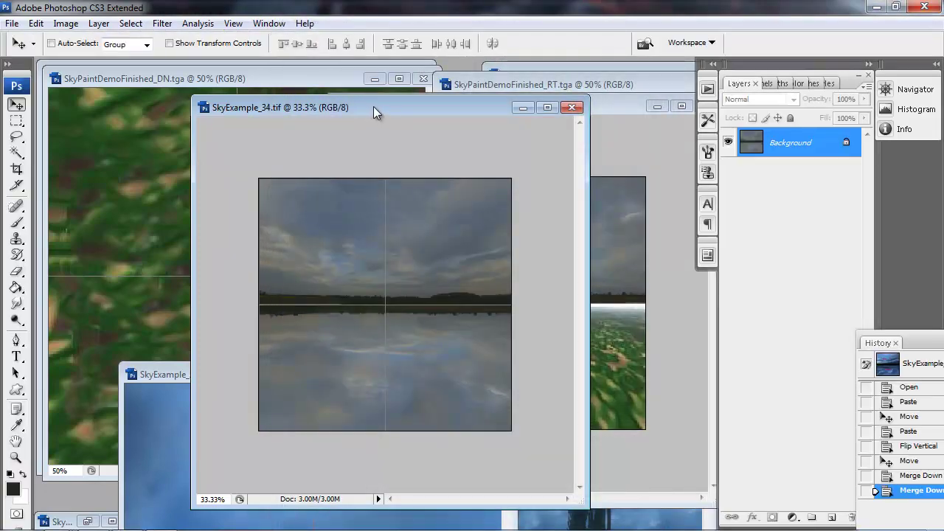
Close SkyExample_34 and move the LF and RT windows aside to reveal the UP face
left_click_drag(374, 106, 323, 124)
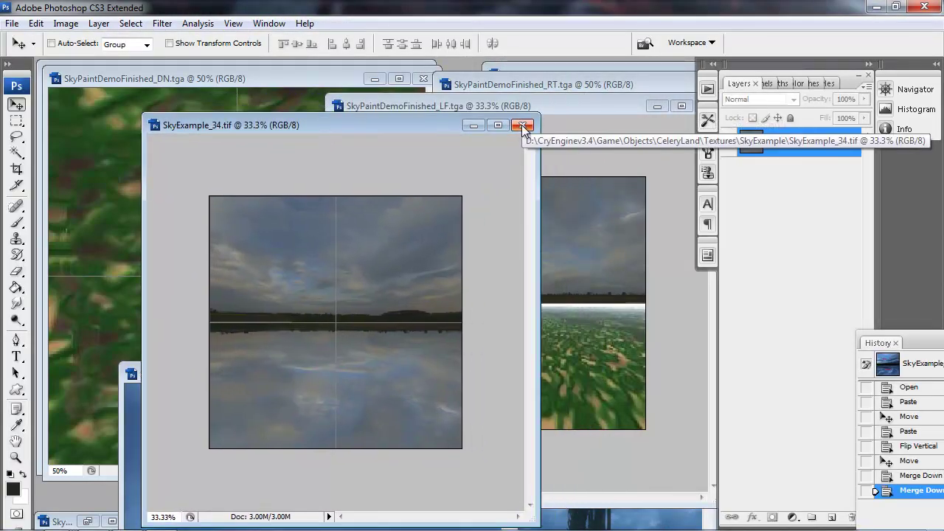
left_click(523, 127)
left_click_drag(523, 105, 633, 329)
left_click_drag(539, 87, 406, 108)
Copy the whole UP sky, paste it into SkyExample_5, and merge it into the background
key("ctrl+a")
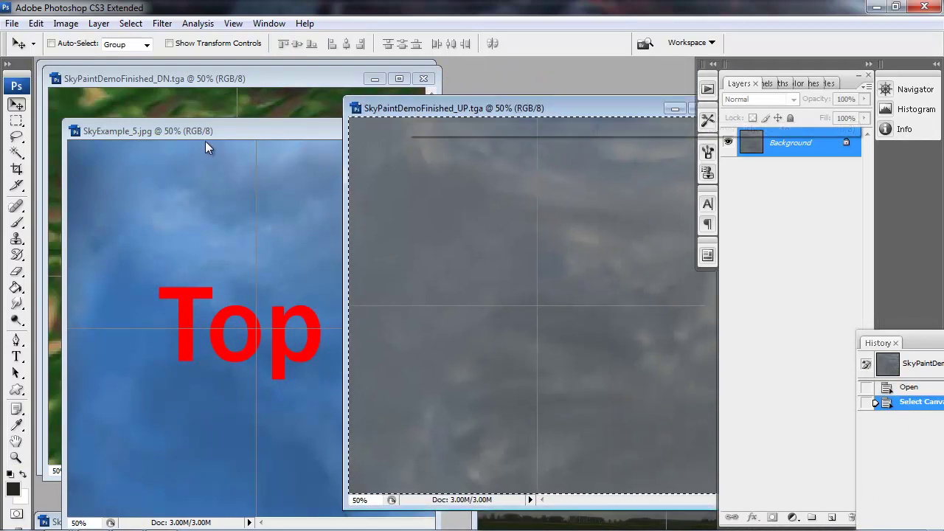
left_click(252, 127)
key("ctrl+v")
left_click_drag(269, 130, 359, 117)
key("ctrl+e")
left_click(30, 24)
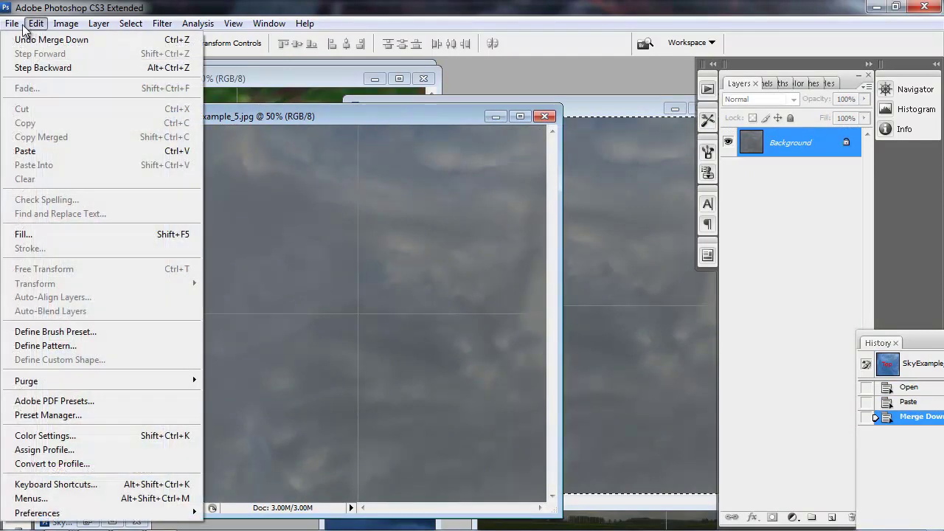
Save SkyExample_5.tif via CryTIFPlugin with the pc resolution set to 1024 x 1024
mouse_move(12, 23)
left_click(47, 205)
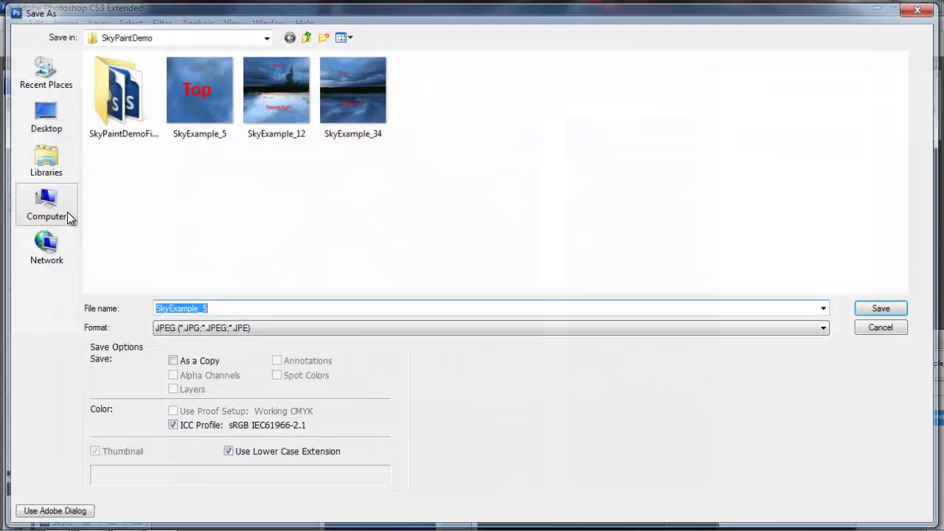
left_click(184, 328)
left_click(174, 371)
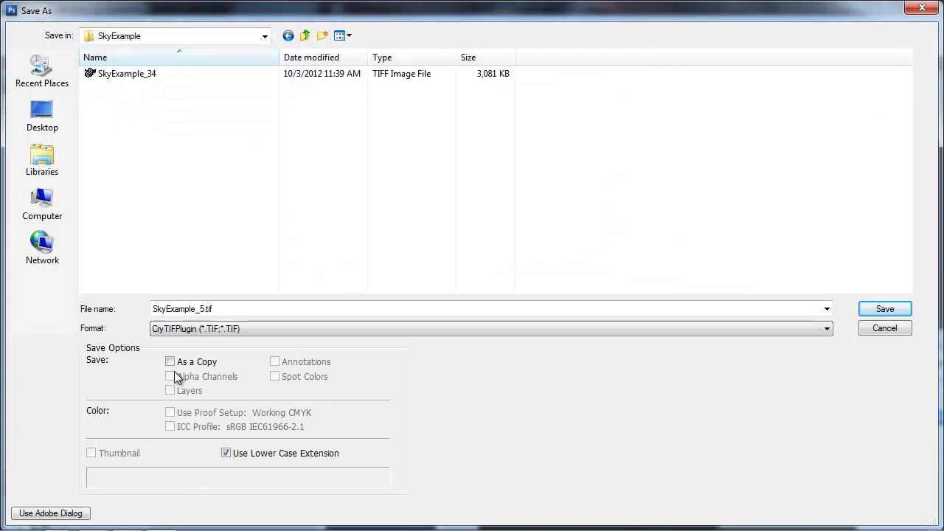
left_click(885, 310)
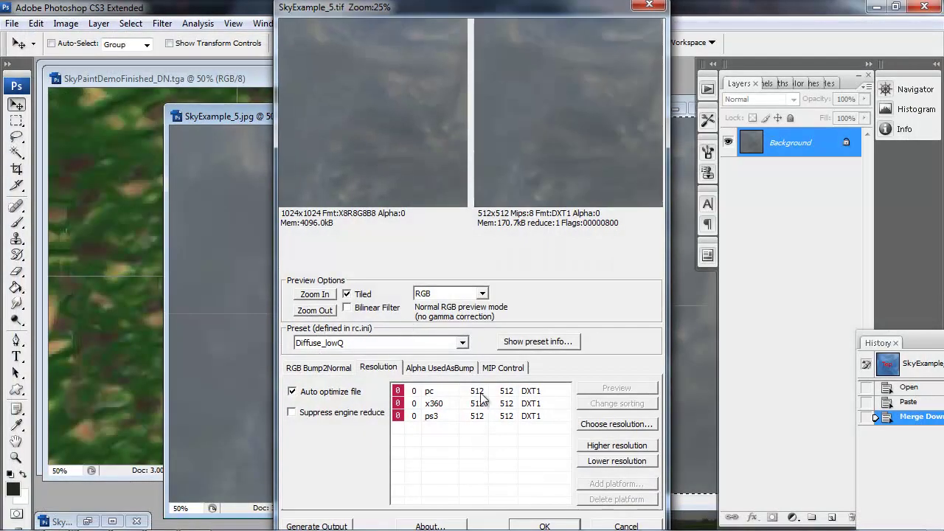
left_click(484, 395)
left_click(599, 425)
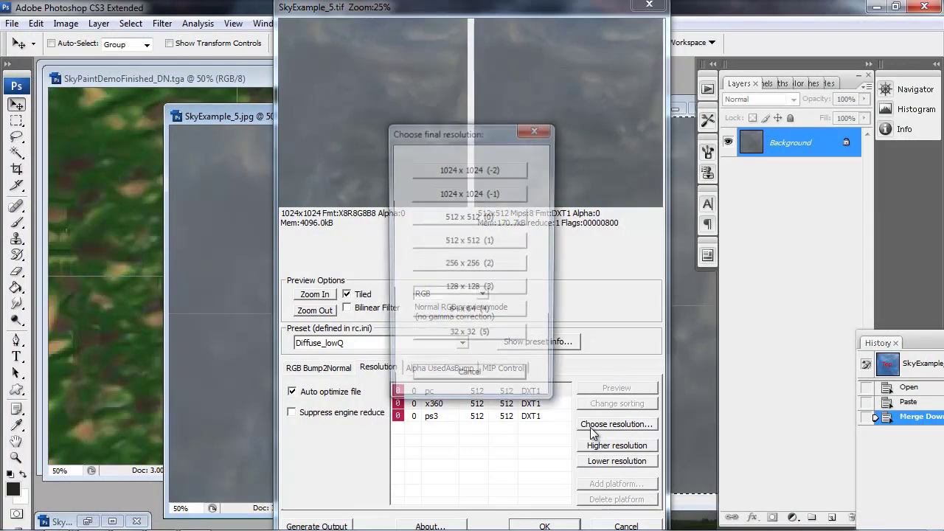
left_click(458, 194)
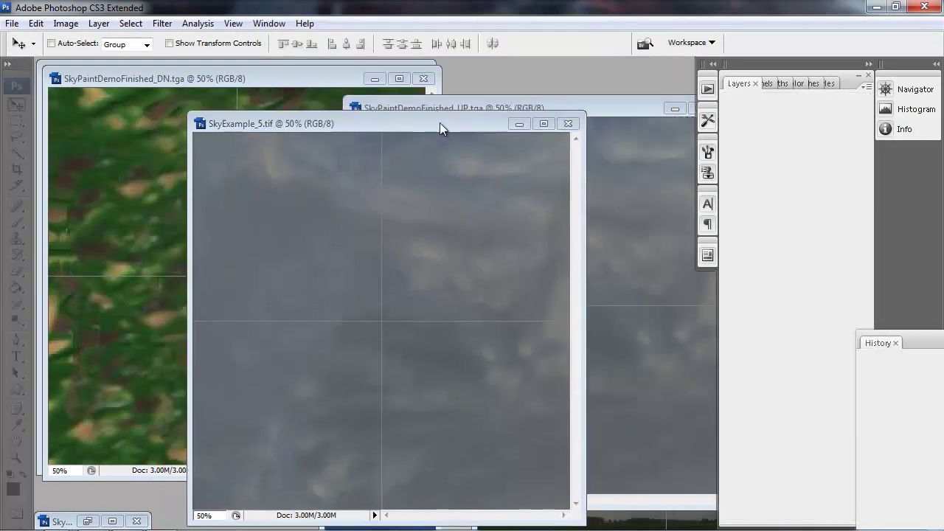
Close SkyExample_5.tif and the DN image, and bring SkyExample_12 forward
left_click(523, 116)
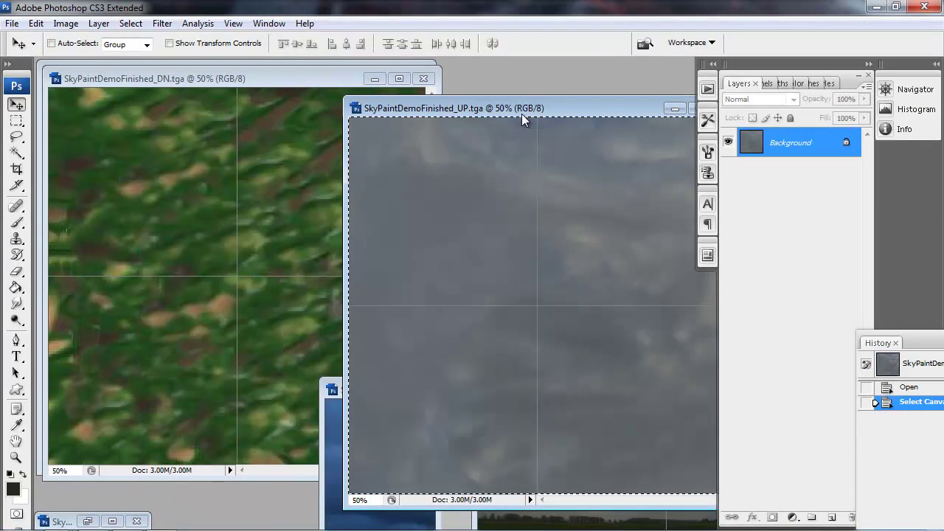
left_click_drag(584, 111, 657, 114)
left_click(400, 389)
left_click_drag(400, 390, 170, 179)
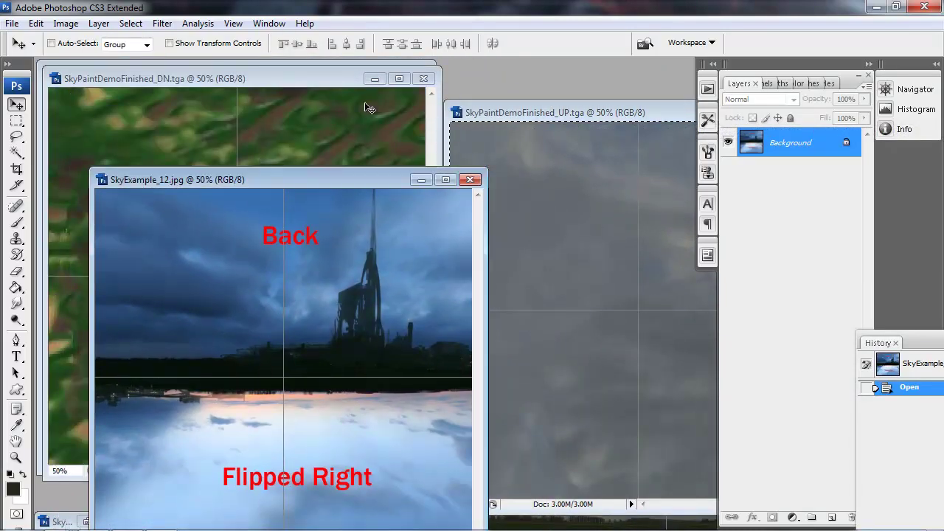
left_click(425, 77)
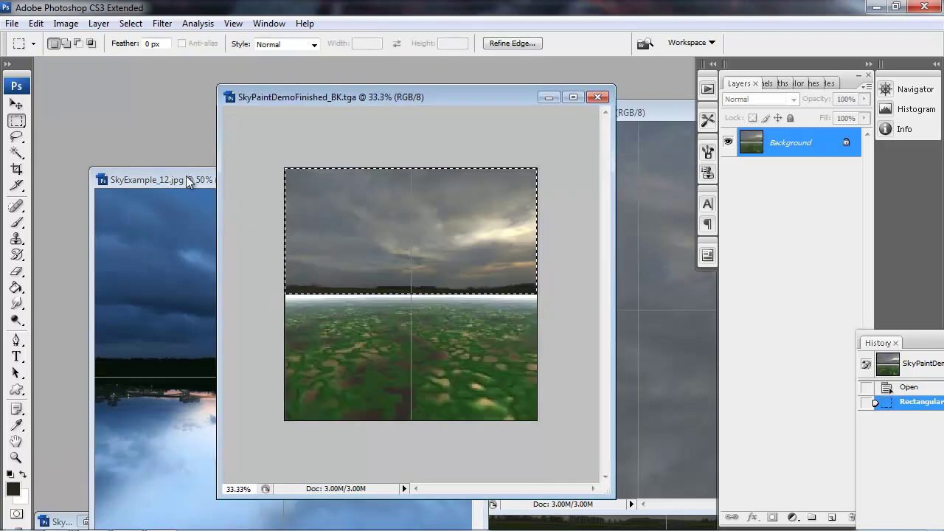
left_click_drag(185, 177, 259, 91)
Paste the BK sky into SkyExample_12 and move it to the top half
key("ctrl+v")
key("v")
left_click_drag(321, 295, 272, 197)
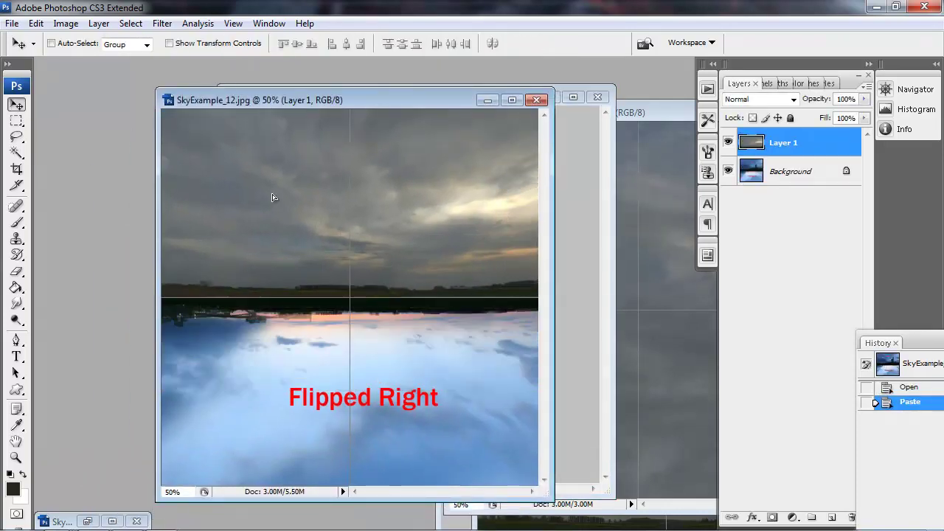
left_click_drag(404, 100, 311, 122)
Copy the RT sky and paste it into SkyExample_12 as Layer 2
left_click(520, 125)
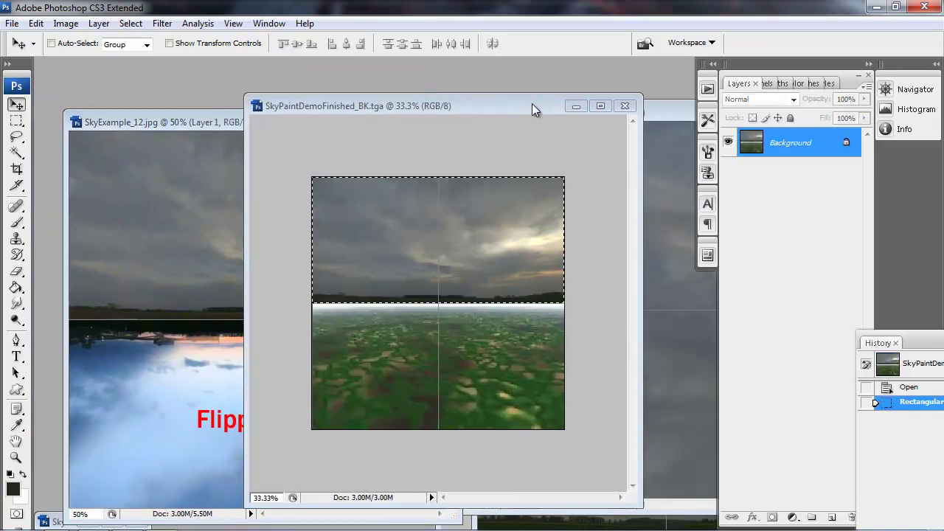
key("ctrl+Tab")
key("ctrl+minus")
key("m")
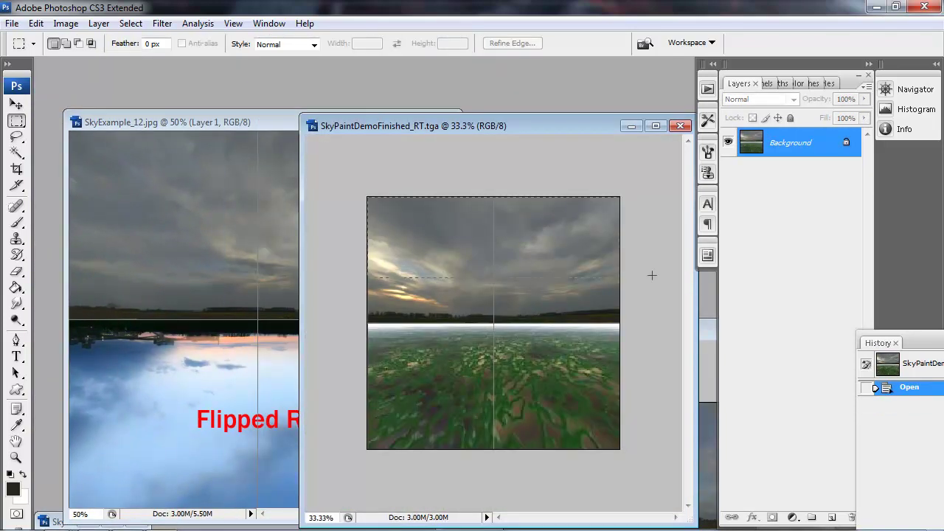
key("ctrl+c")
key("ctrl+Tab")
key("ctrl+v")
key("v")
Flip Layer 2 vertically, drag it into the lower half, and merge down
left_click(36, 23)
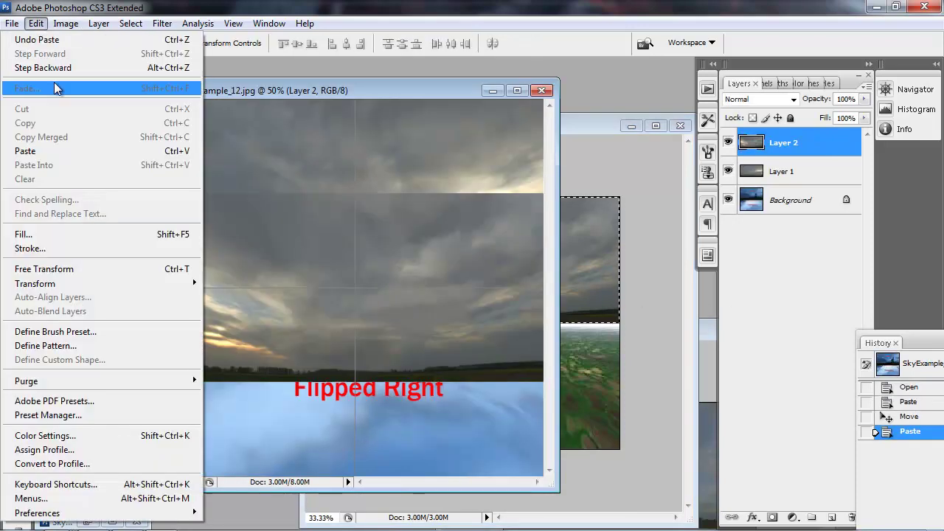
mouse_move(78, 285)
left_click(276, 511)
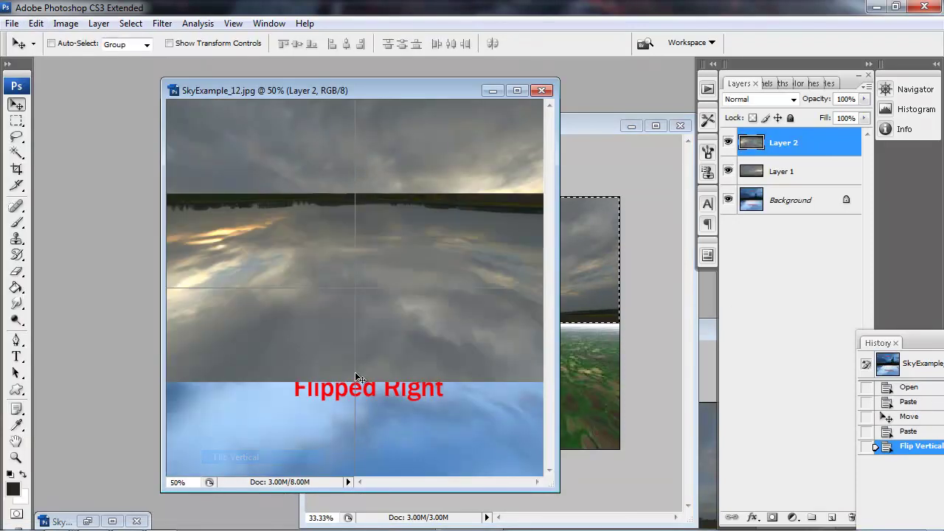
left_click(295, 281, "alt")
left_click_drag(295, 281, 296, 357)
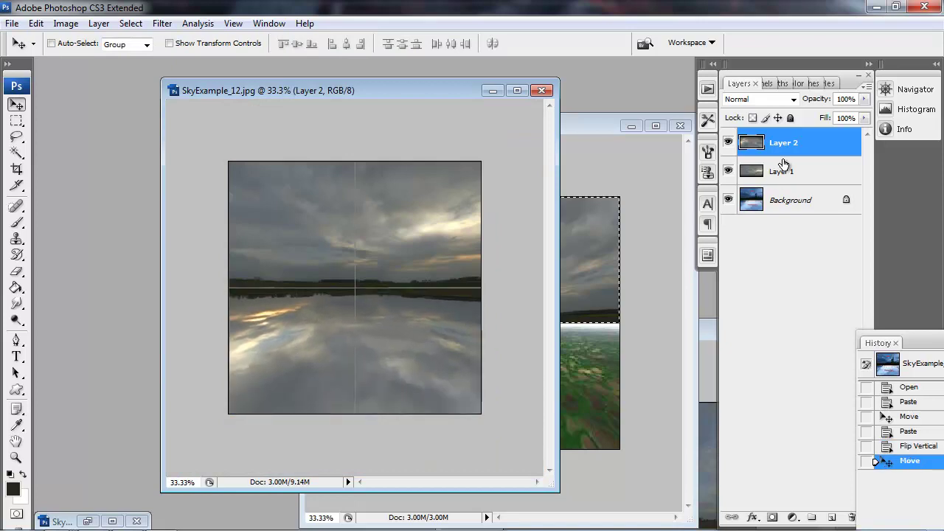
key("ctrl+e")
key("ctrl+e")
left_click_drag(388, 91, 353, 100)
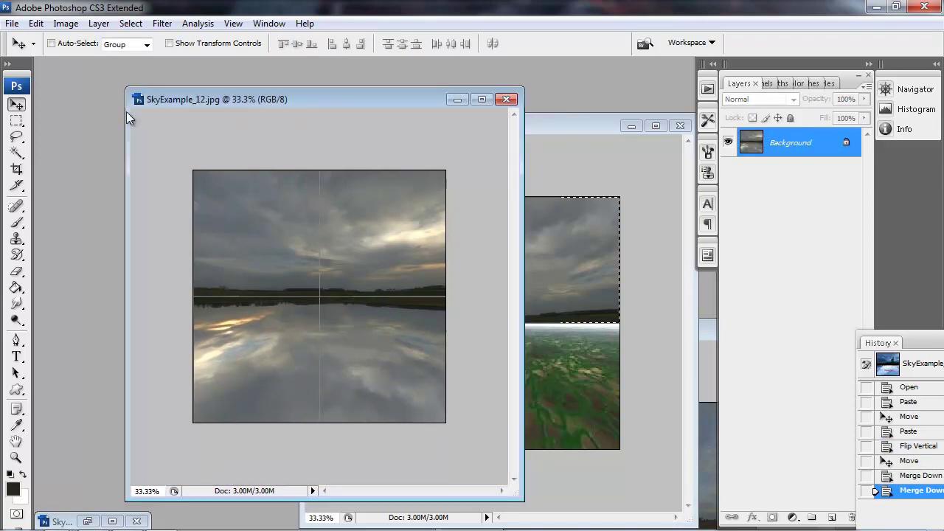
Save SkyExample_12.tif to the SkyExample folder in CryTIFPlugin format, accepting the export settings
left_click(11, 24)
left_click(48, 209)
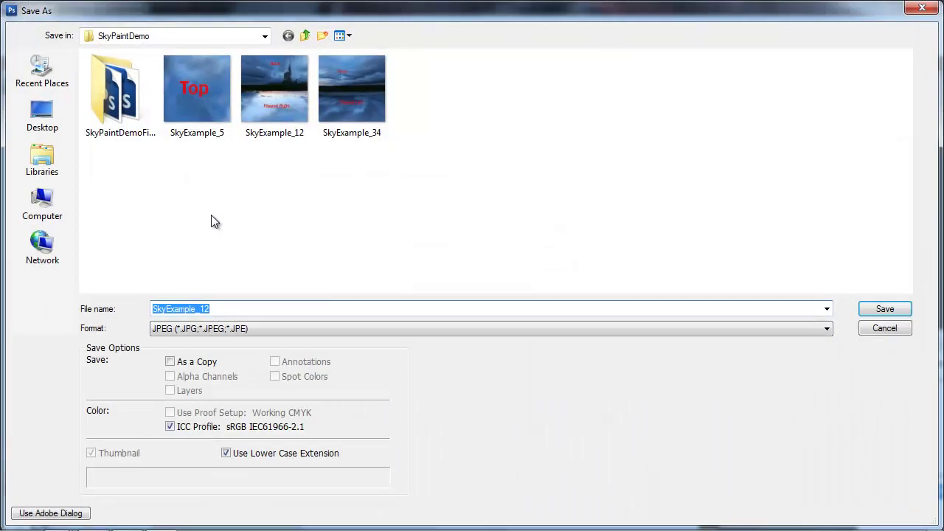
left_click(66, 62)
double_click(129, 70)
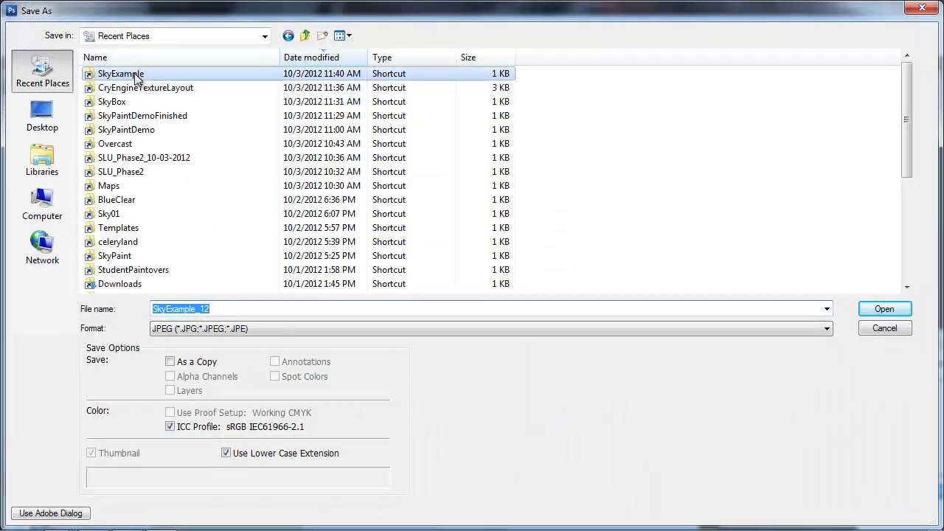
left_click(198, 329)
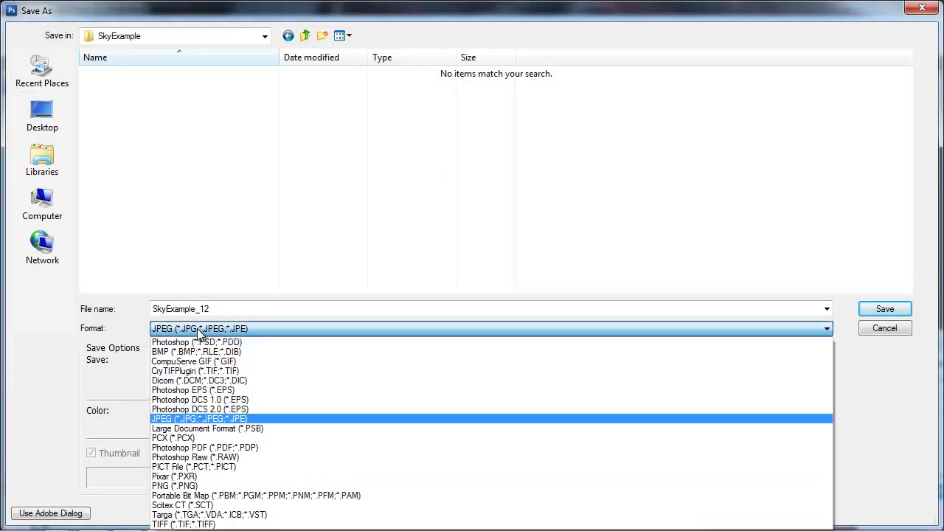
left_click(185, 371)
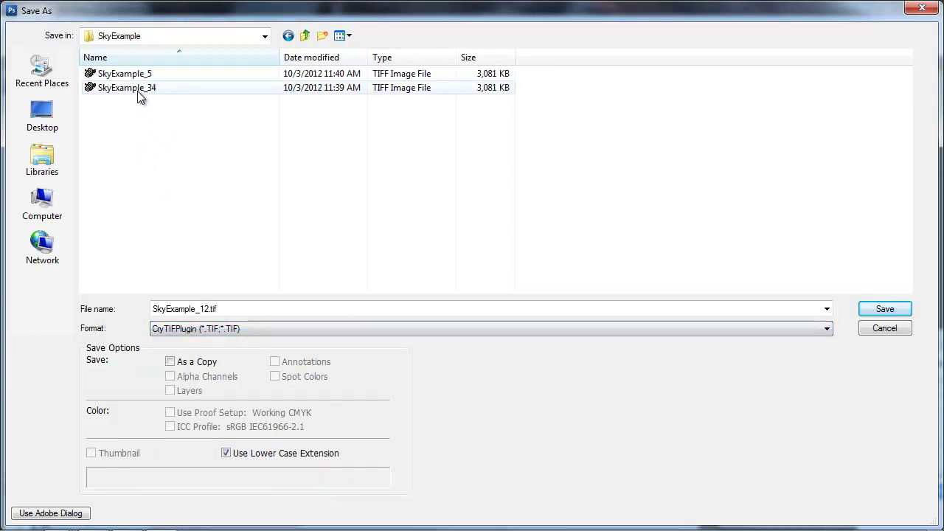
left_click(885, 309)
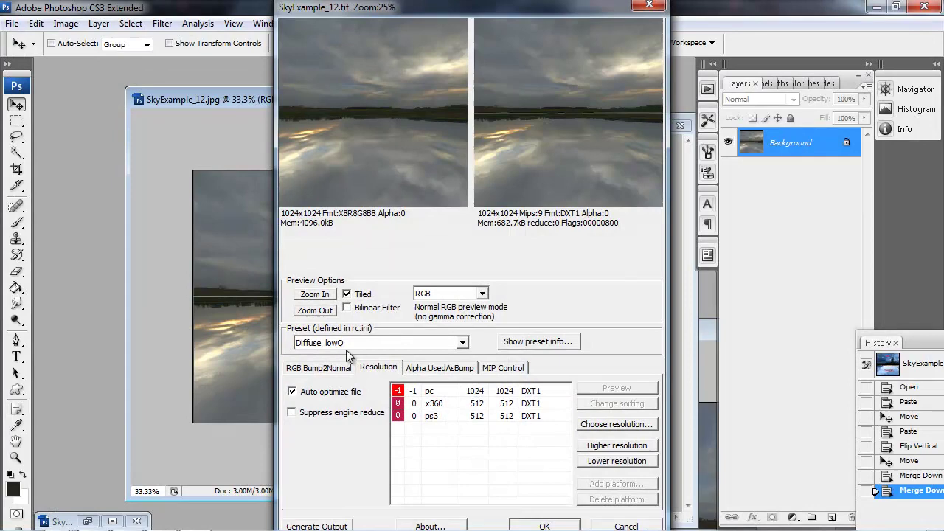
left_click(542, 526)
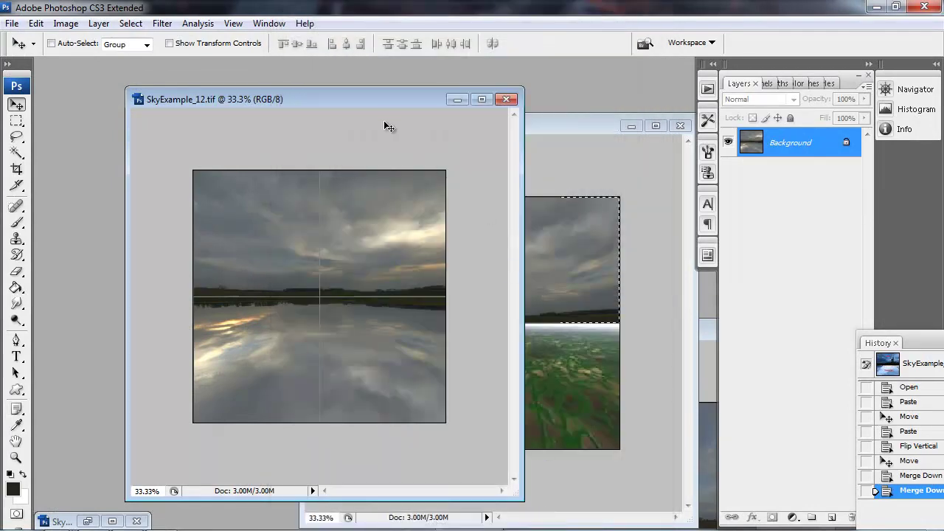
left_click_drag(384, 96, 312, 83)
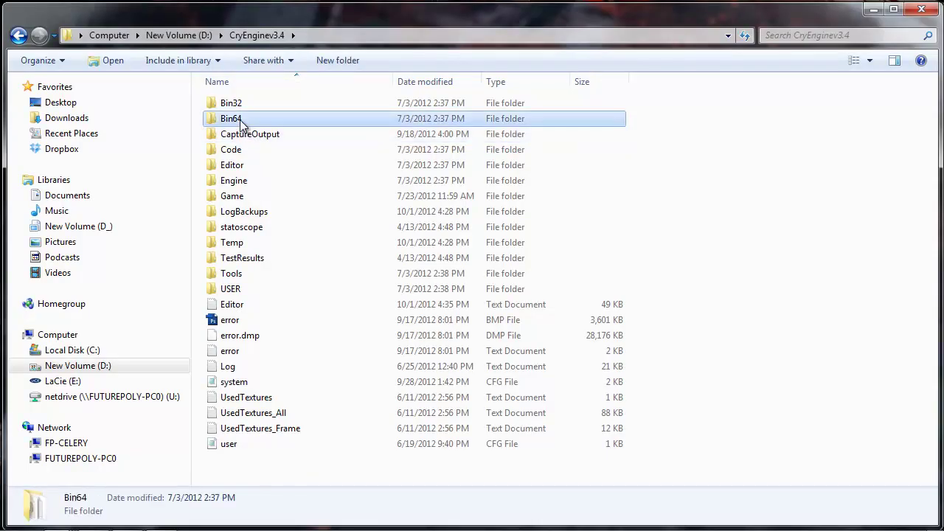
Run the Editor from the Bin64 folder as administrator
double_click(243, 120)
left_click(248, 403)
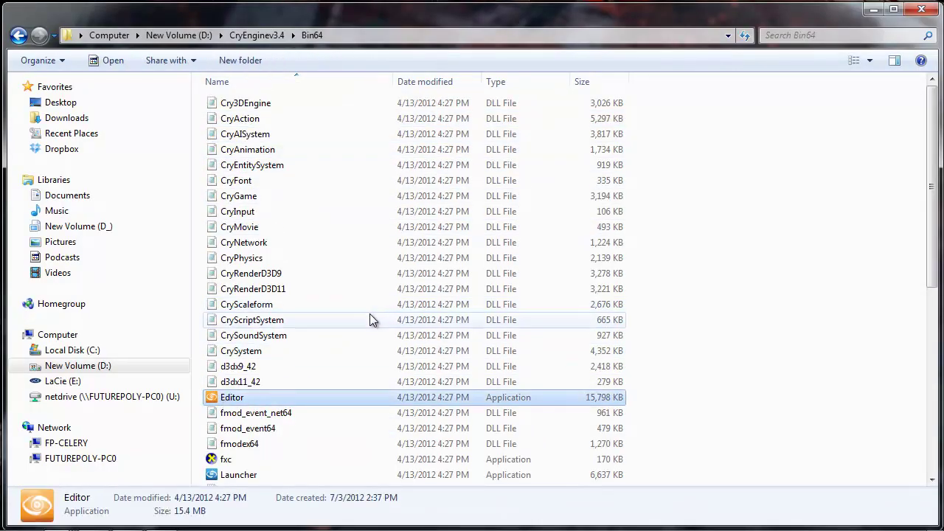
scroll(371, 317, "down", 1)
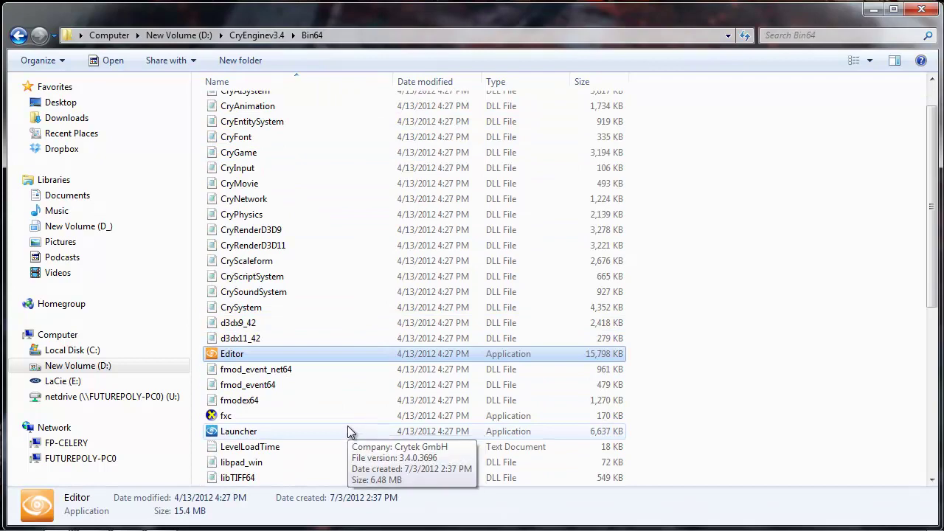
right_click(226, 358)
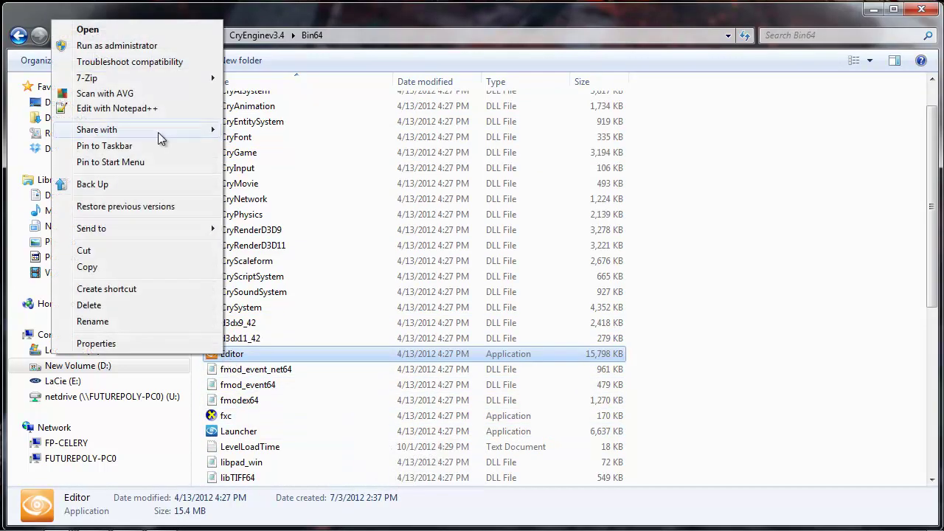
left_click(141, 46)
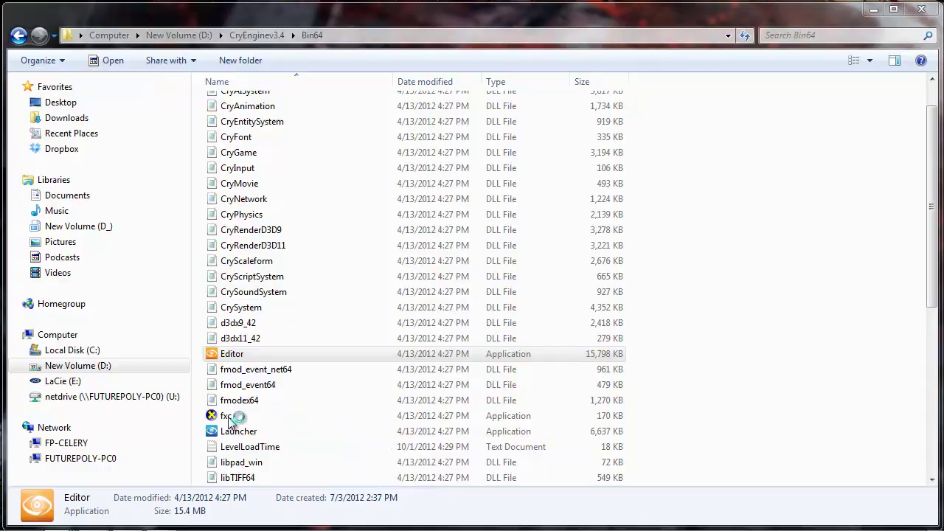
left_click(20, 25)
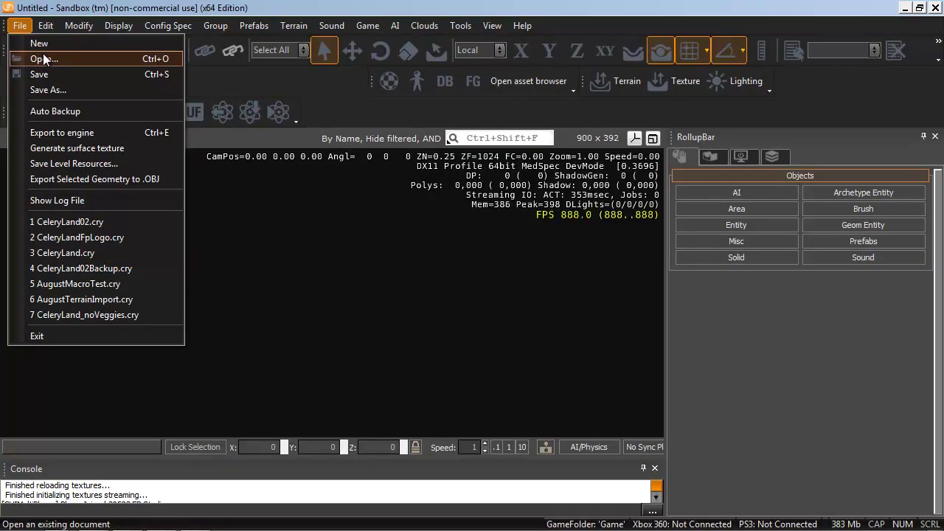
Create the SkyExample level with a 1024x1024 heightmap under the Global Share project
left_click(40, 44)
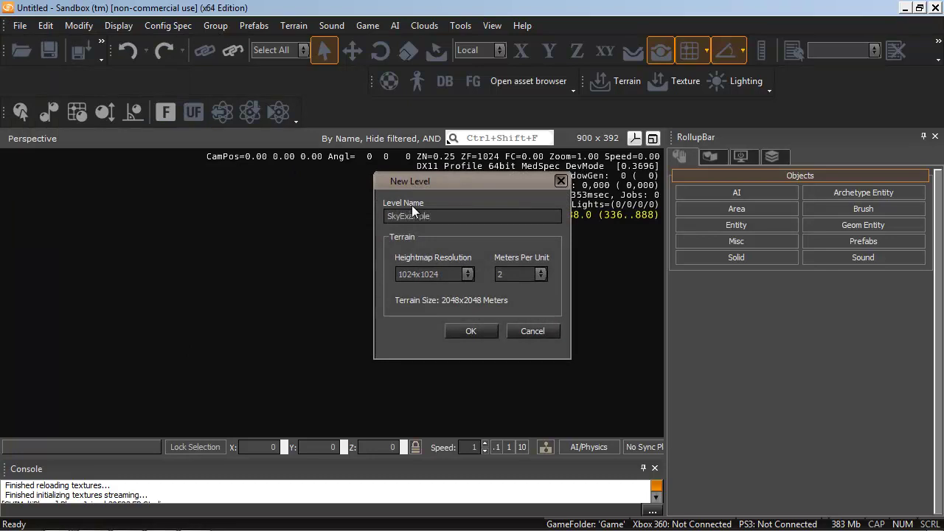
left_click(491, 332)
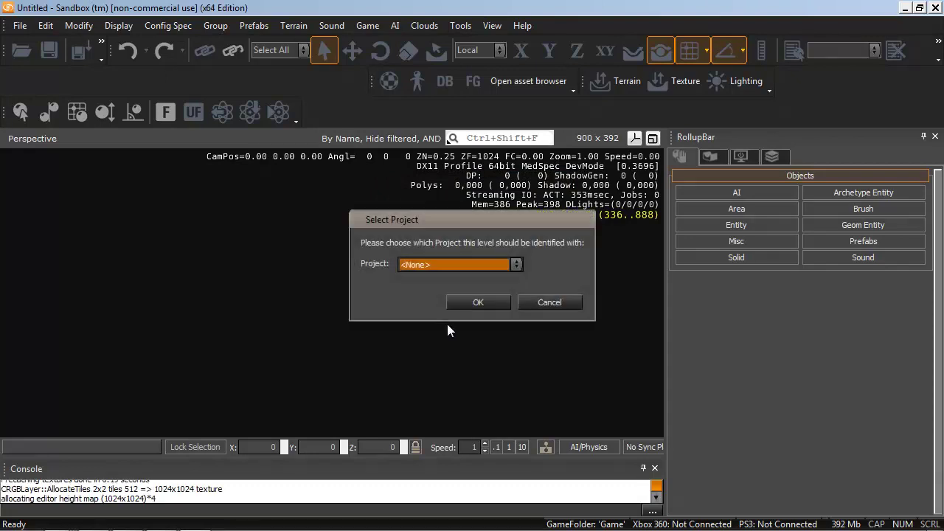
left_click(491, 273)
left_click(477, 285)
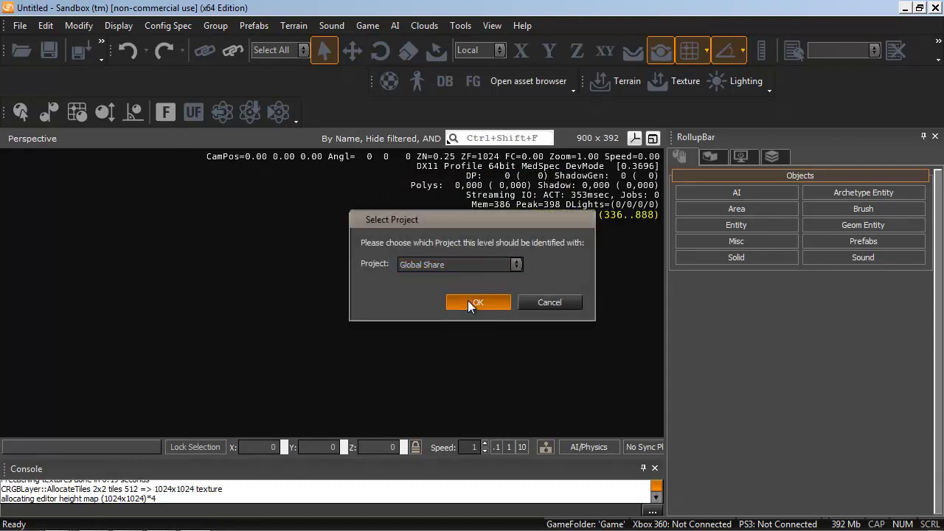
left_click(467, 301)
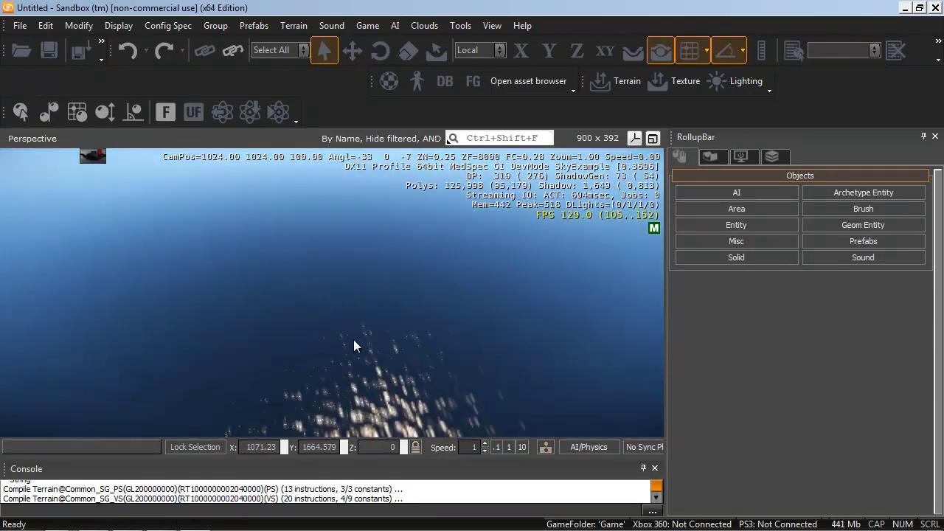
Delete the ocean from the SkyExample terrain with the Terrain Editor's Remove Water command
right_click_drag(354, 341, 350, 332)
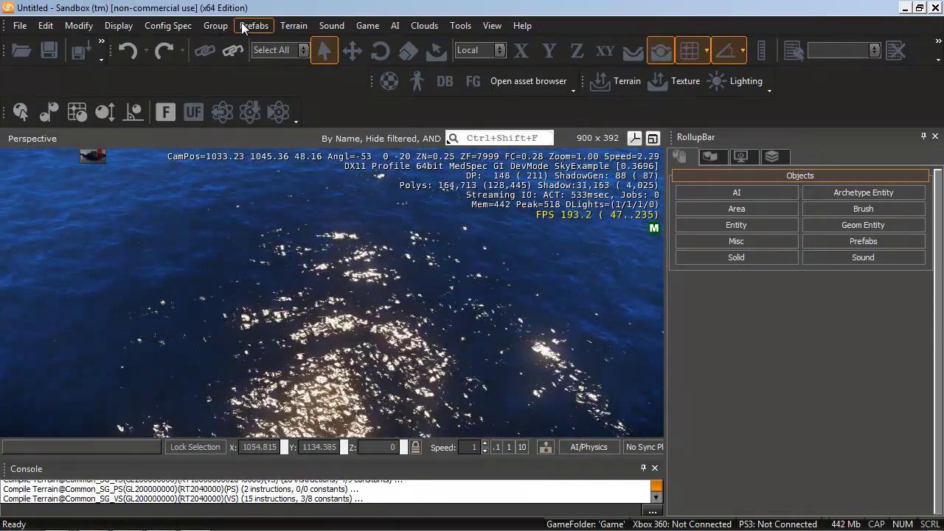
left_click(294, 25)
left_click(323, 56)
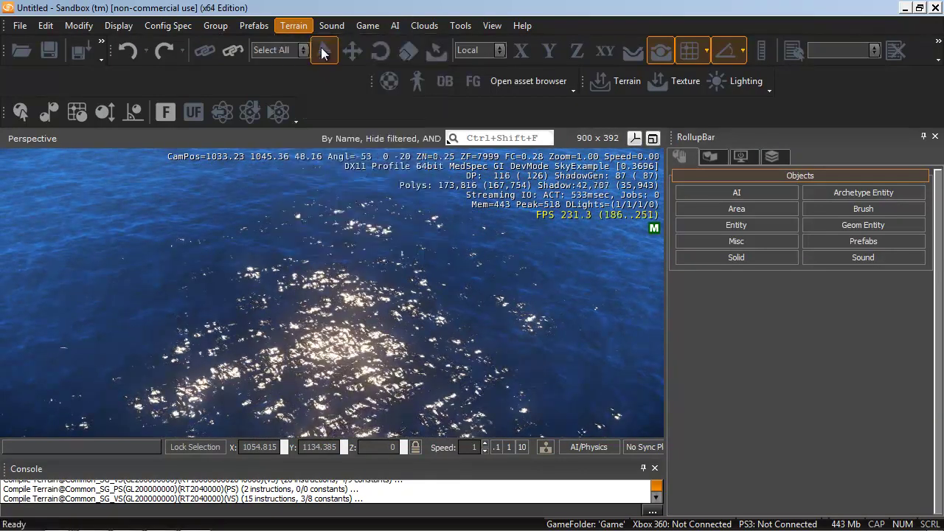
left_click(146, 163)
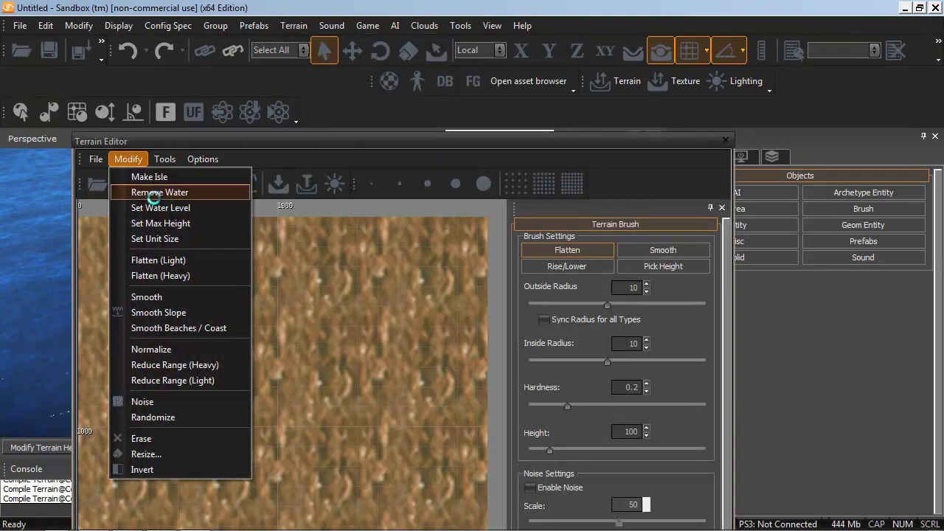
left_click(146, 189)
left_click(727, 141)
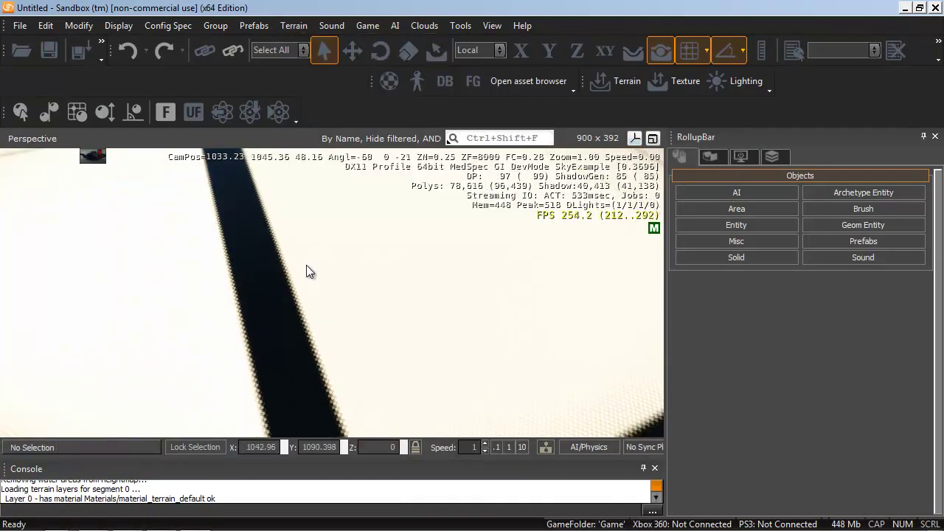
right_click_drag(309, 266, 504, 389)
Set the r_DisplayInfo console variable to 0 to hide the stats overlay
left_click(652, 512)
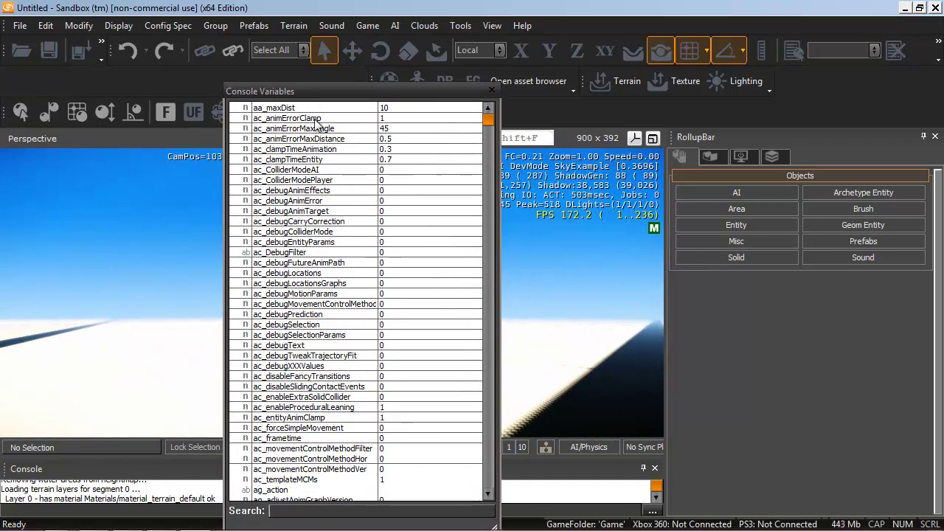
type("r_si")
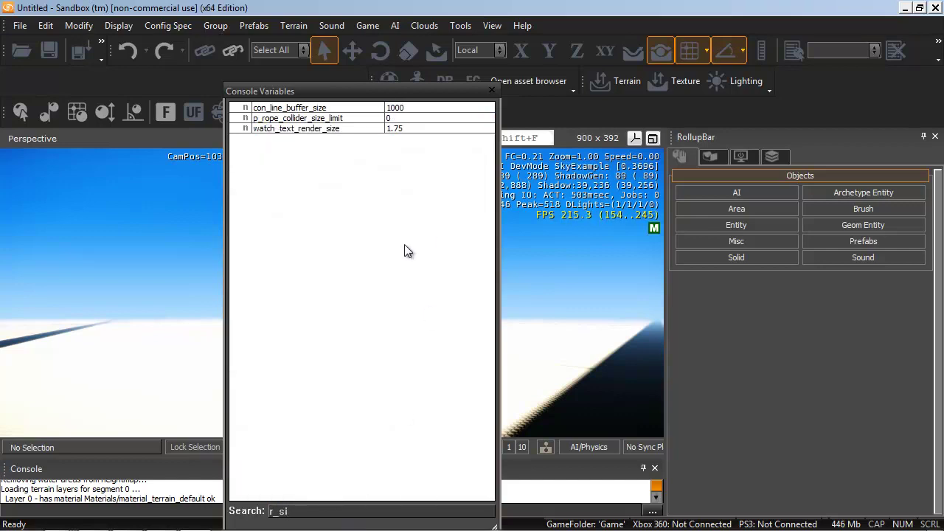
key("BackSpace")
key("BackSpace")
type("d")
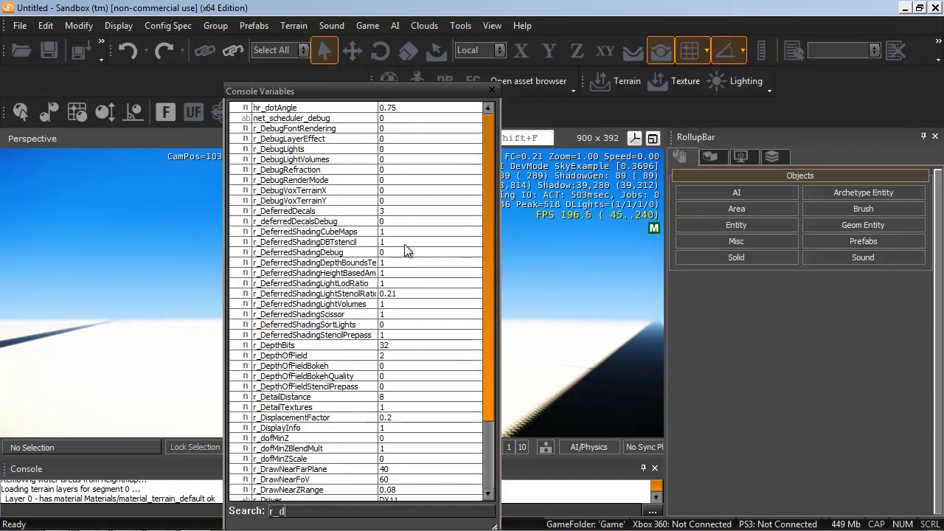
type("isp")
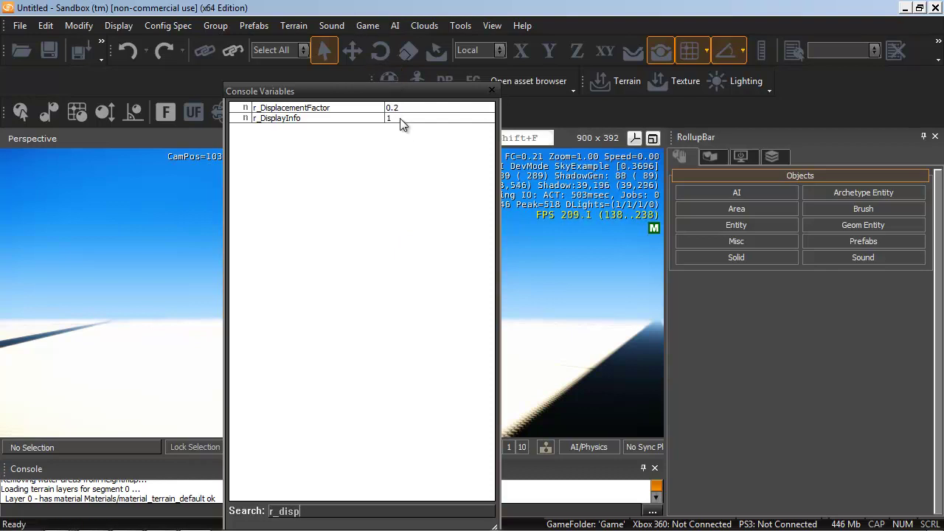
left_click(400, 118)
type("0")
key("Return")
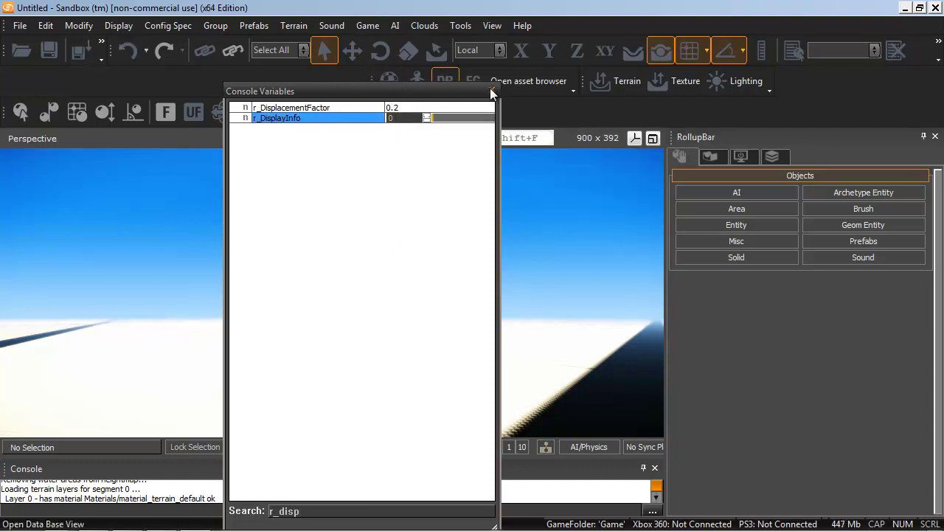
left_click(492, 89)
Add a new material from the Material Editor's material tree
key("m")
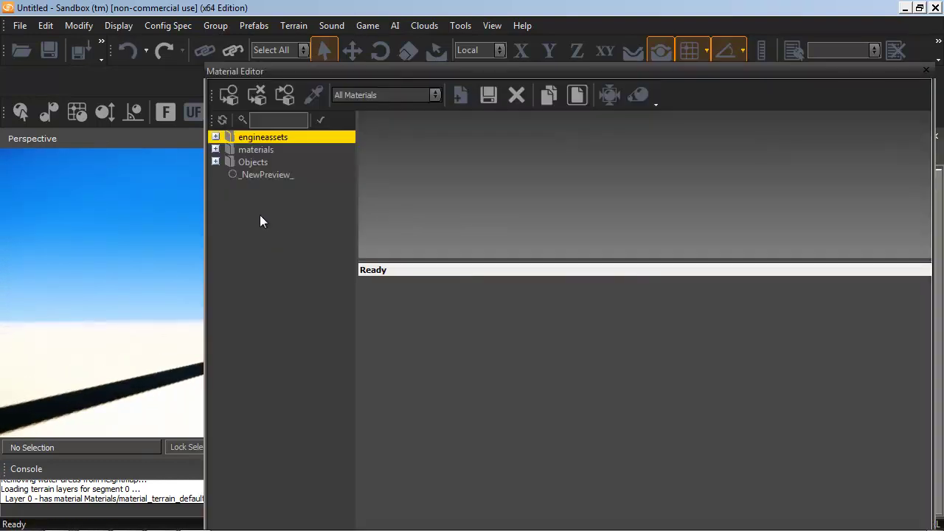
right_click(247, 224)
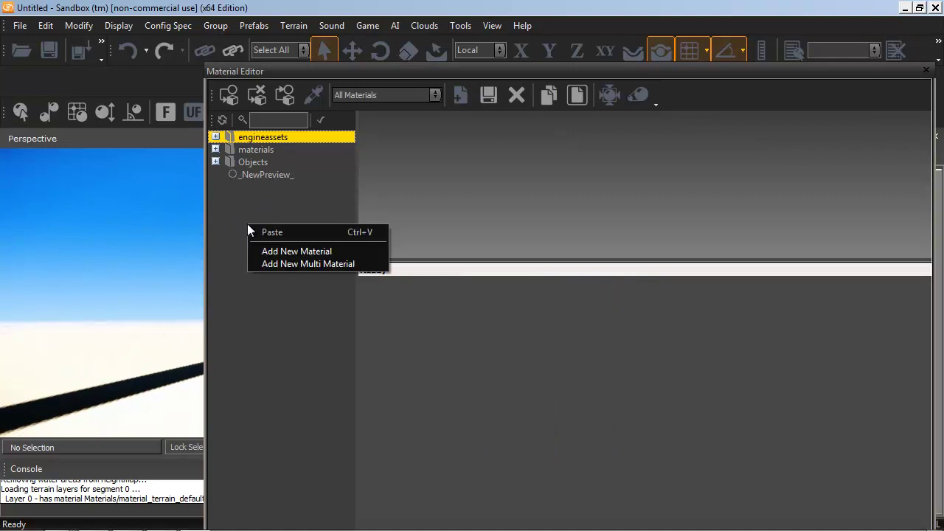
left_click(287, 252)
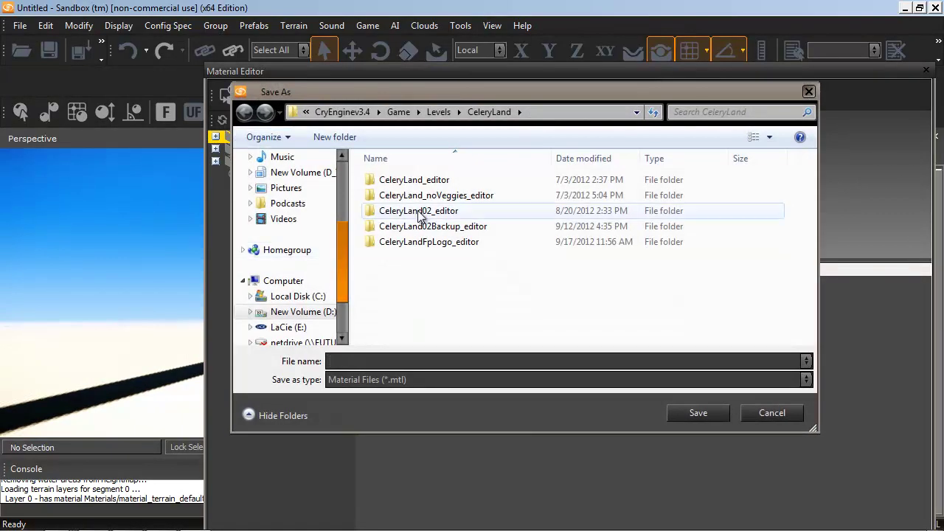
Save the new material as SkyExample in Objects/CeleryLand/Textures/SkyExample
left_click(402, 112)
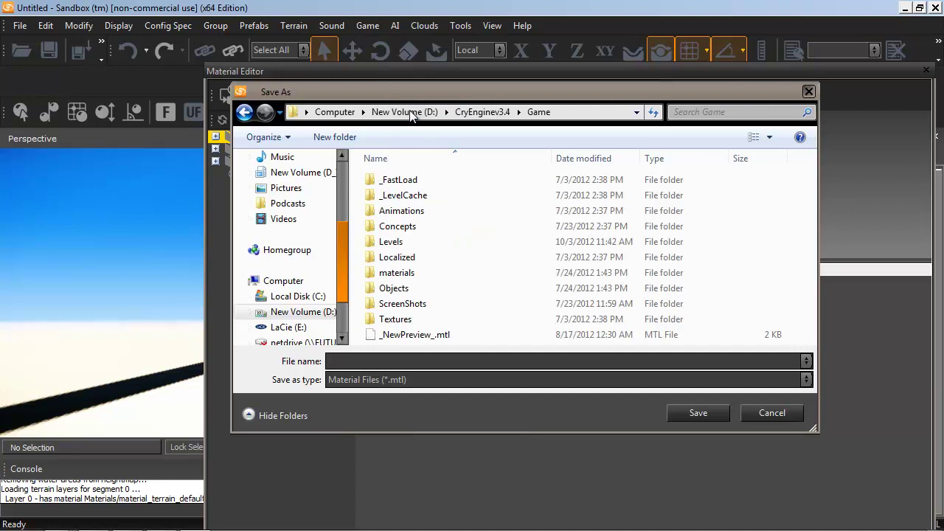
double_click(408, 289)
double_click(394, 181)
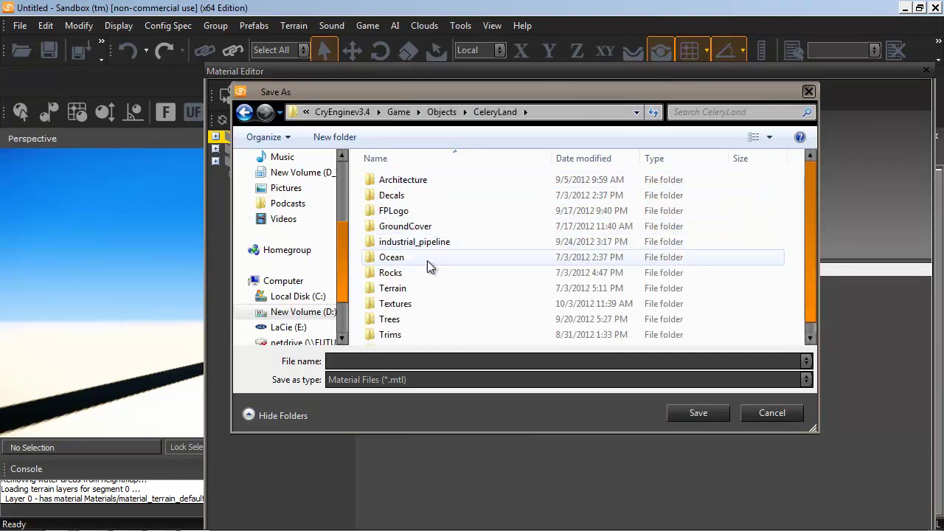
double_click(408, 304)
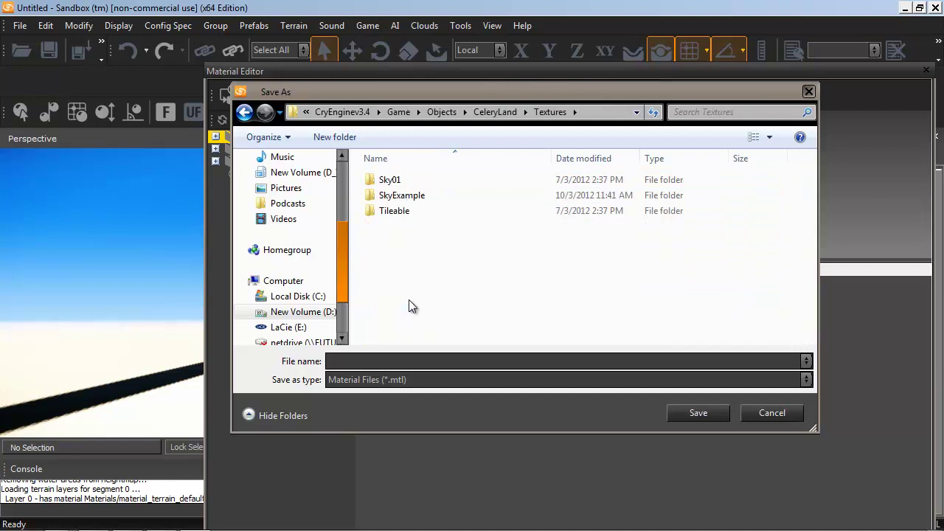
right_click(405, 274)
left_click(406, 198)
double_click(406, 198)
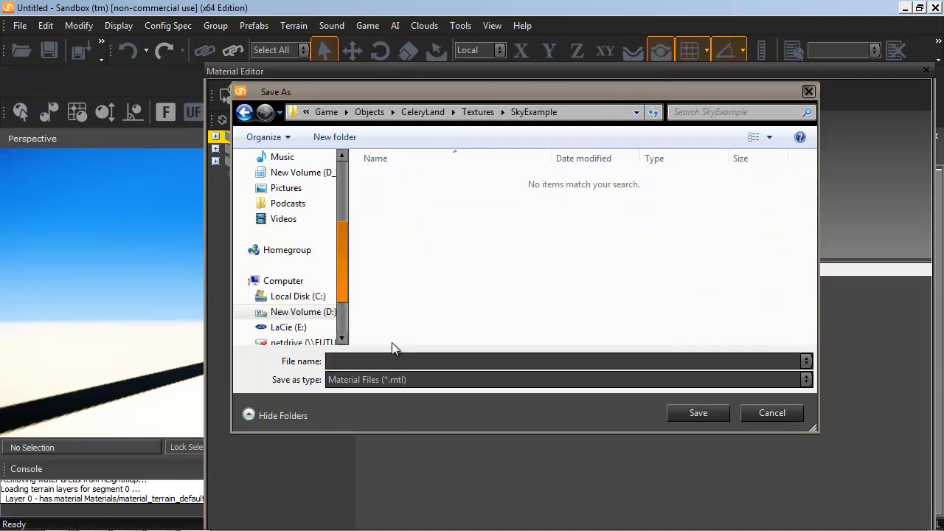
type("SkyExample")
left_click(705, 414)
Give the material the Sky shader and SkyExample_12.tif as its diffuse texture
left_click(623, 313)
scroll(553, 413, "down", 3)
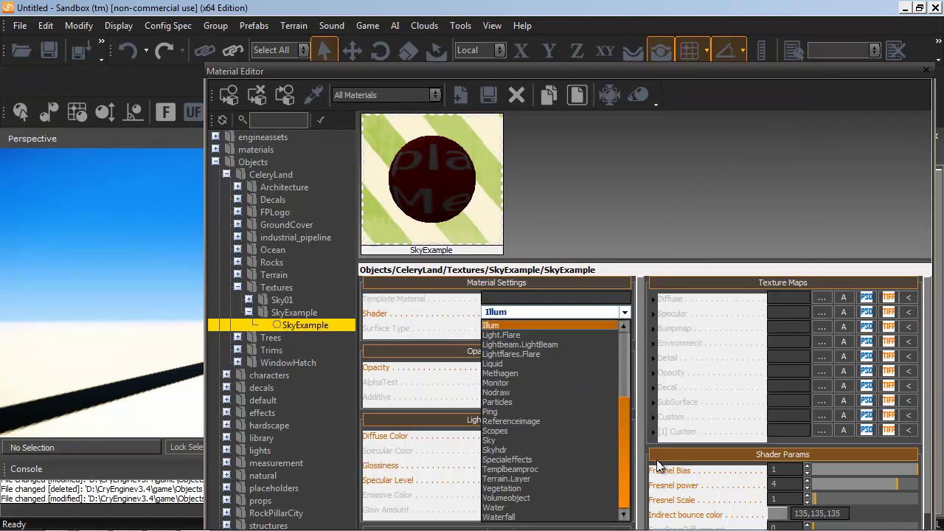
left_click(517, 441)
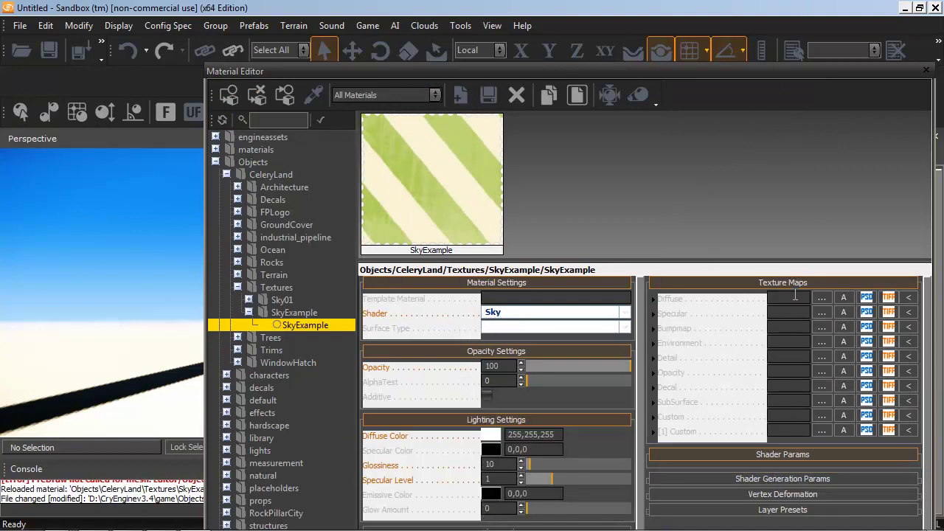
left_click(821, 298)
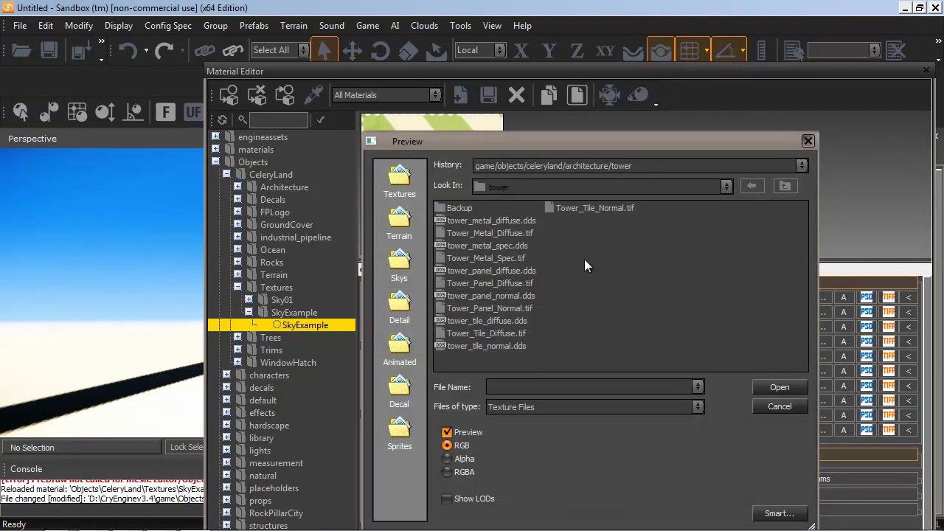
left_click(791, 185)
left_click(790, 185)
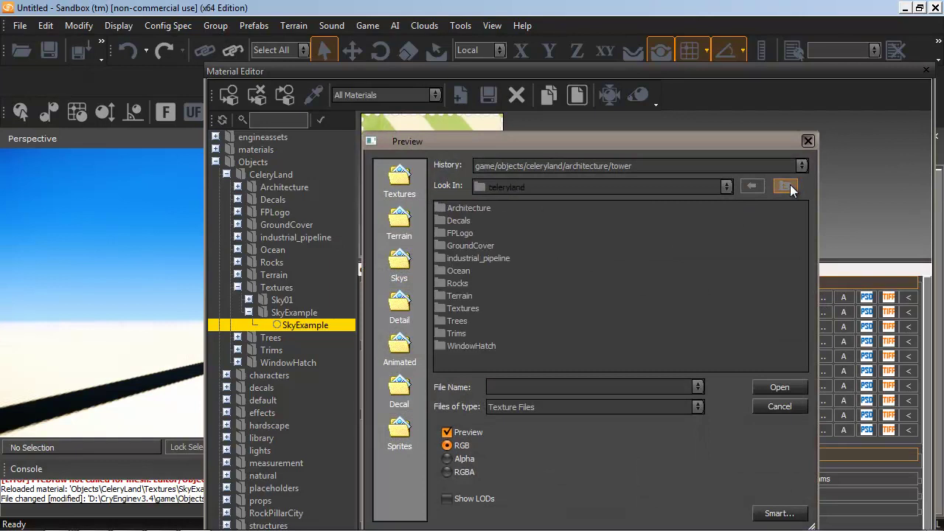
double_click(473, 307)
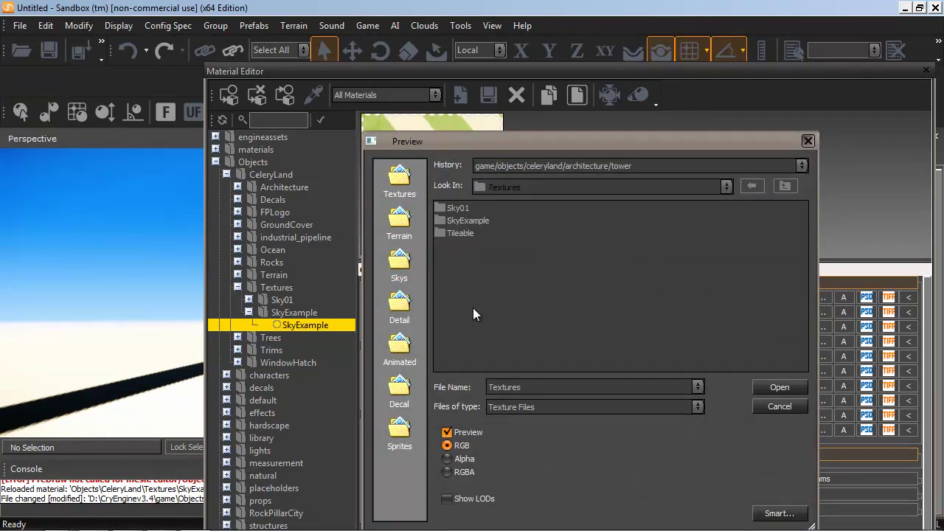
double_click(473, 221)
left_click(478, 209)
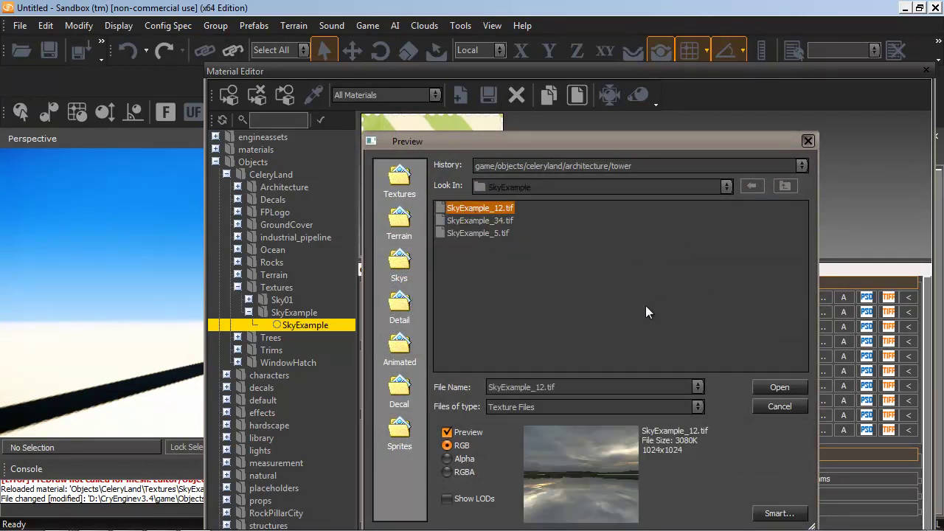
left_click(778, 387)
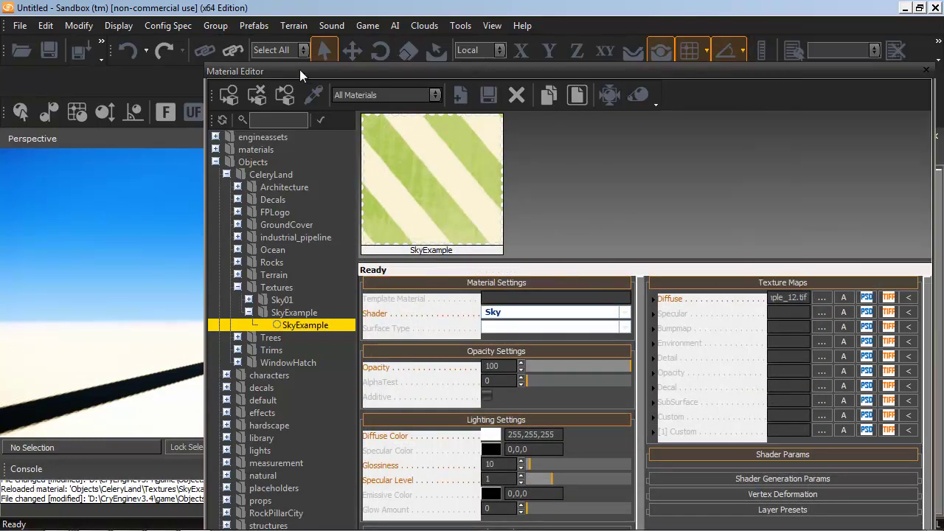
Assign SkyExample as both the Sky Material and MaterialLowSpec in the Environment settings
left_click_drag(300, 70, 286, 144)
left_click_drag(416, 146, 315, 218)
left_click(711, 157)
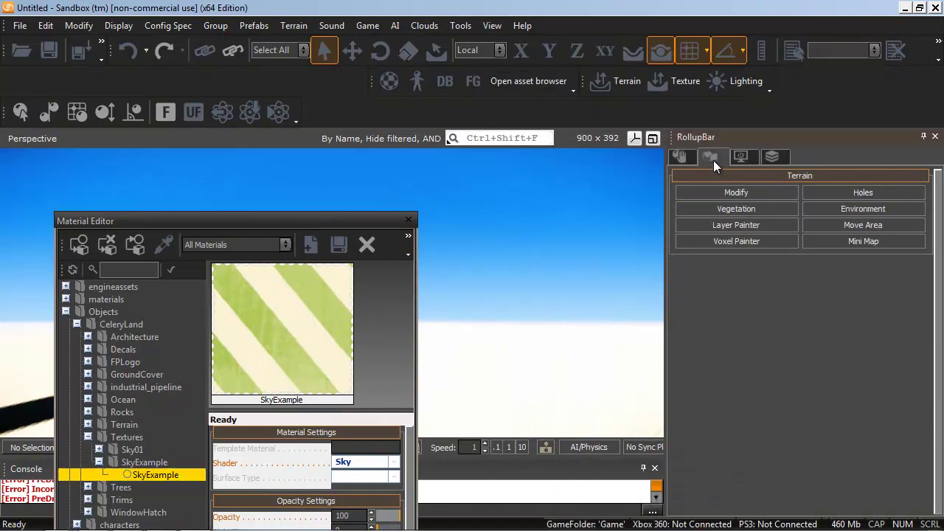
left_click(828, 207)
left_click_drag(938, 316, 940, 382)
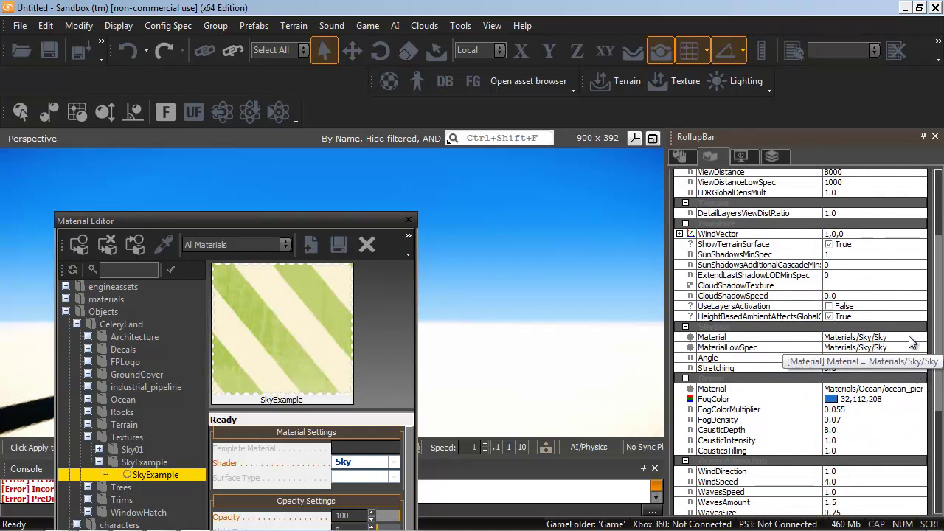
left_click(747, 340)
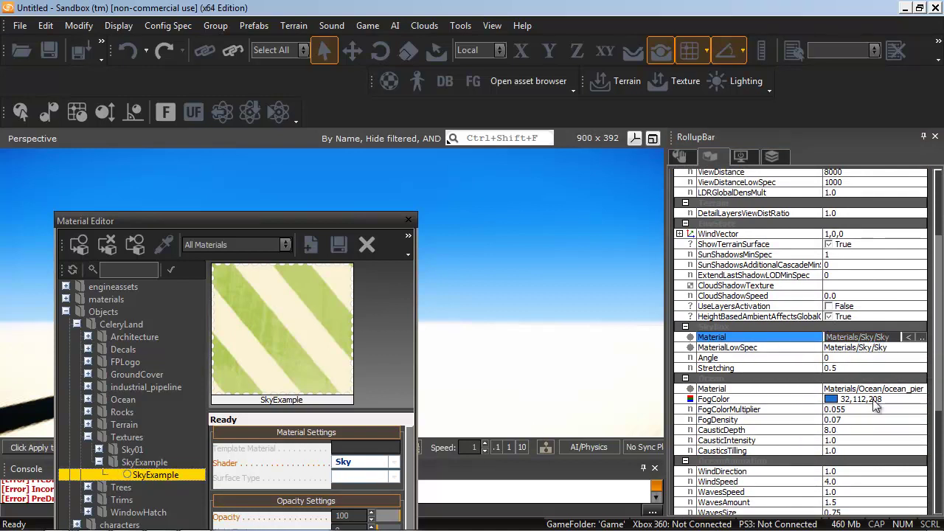
left_click(909, 337)
left_click(915, 351)
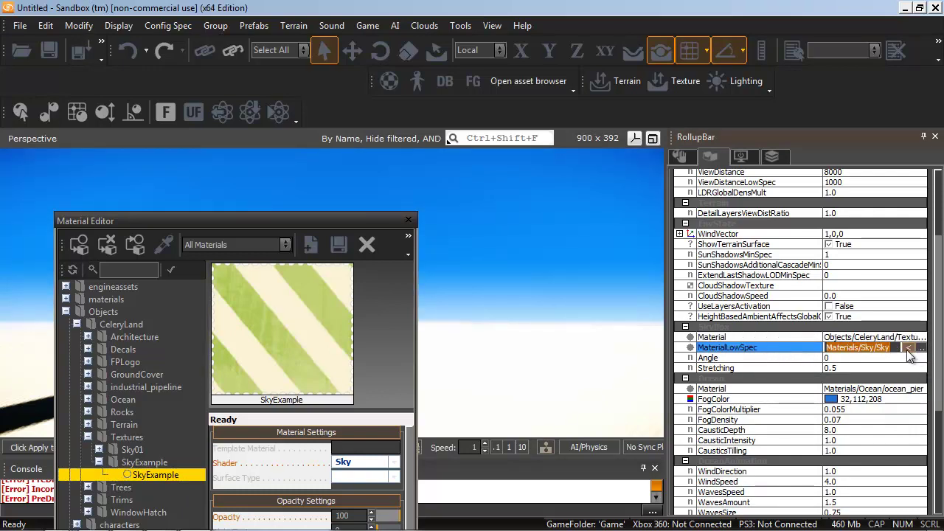
left_click(909, 350)
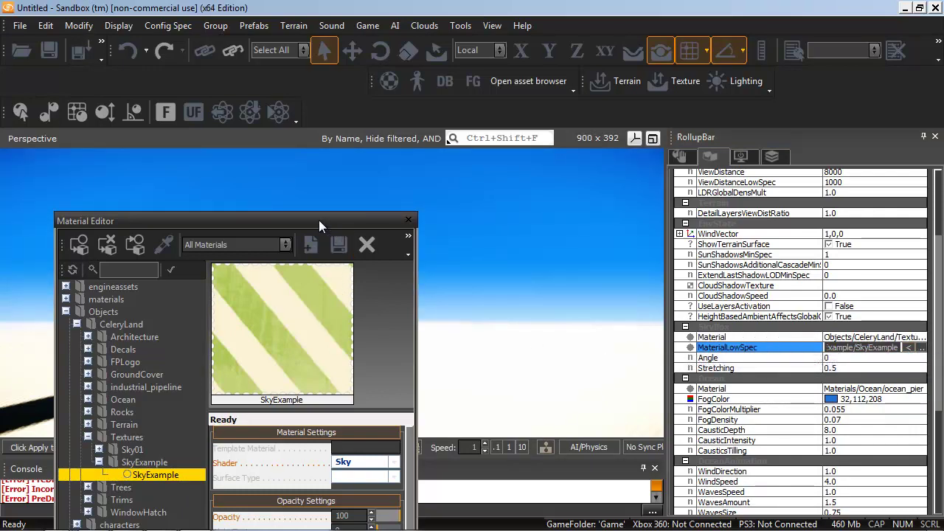
left_click_drag(319, 220, 220, 334)
left_click(293, 26)
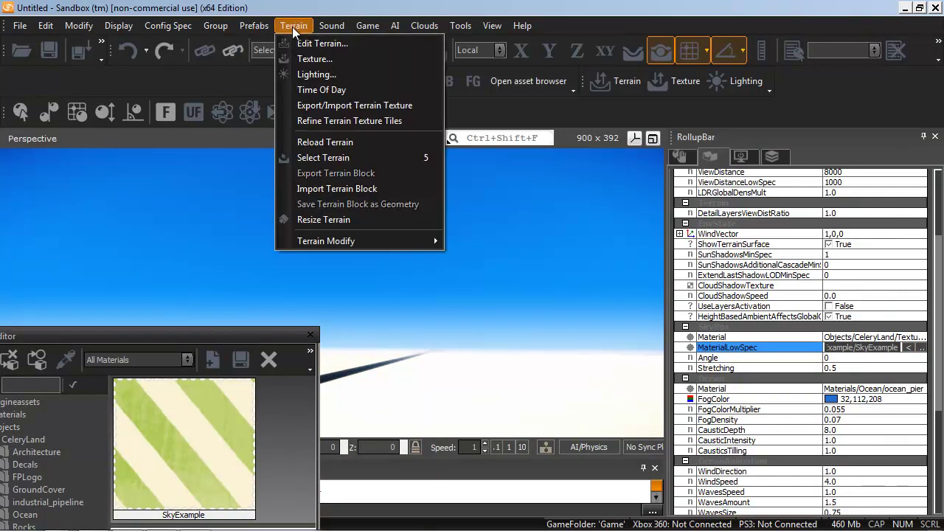
Set the Skybox multiplier in the Time Of Day parameters to 1
left_click(321, 90)
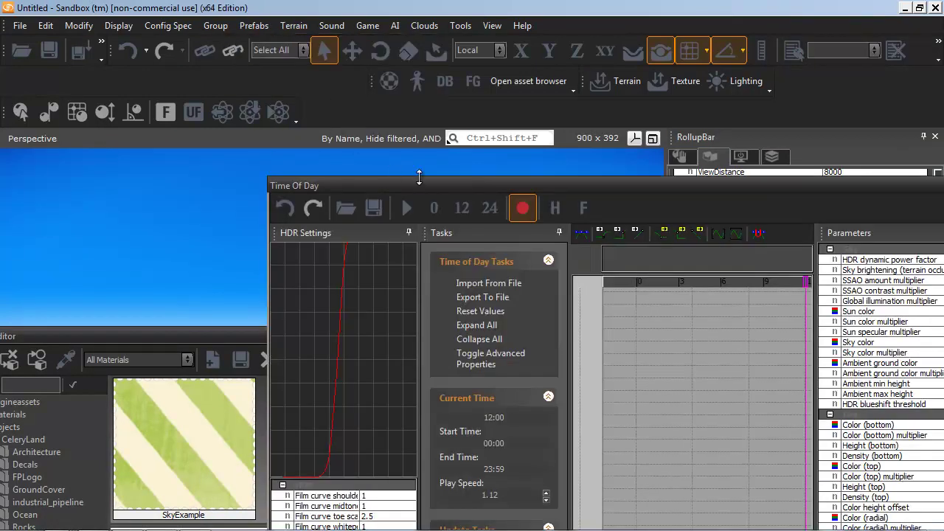
left_click_drag(438, 189, 215, 21)
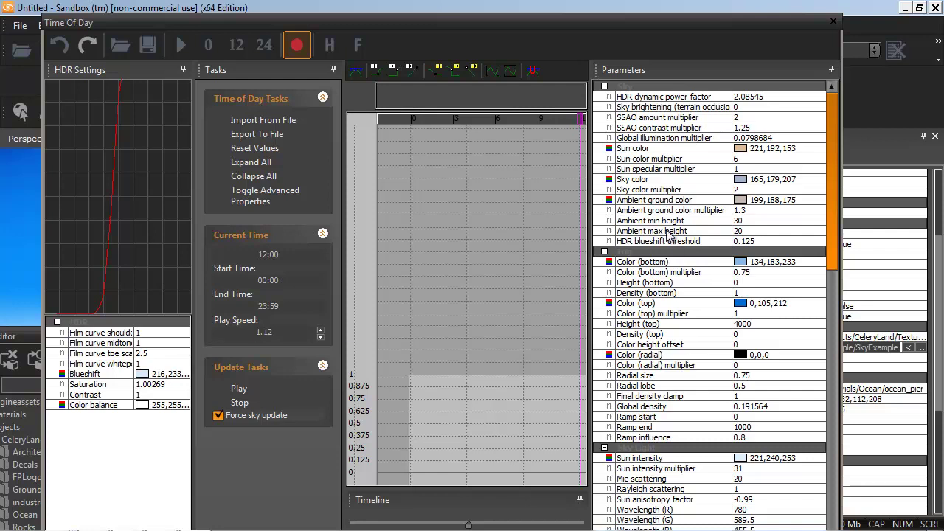
left_click(251, 195)
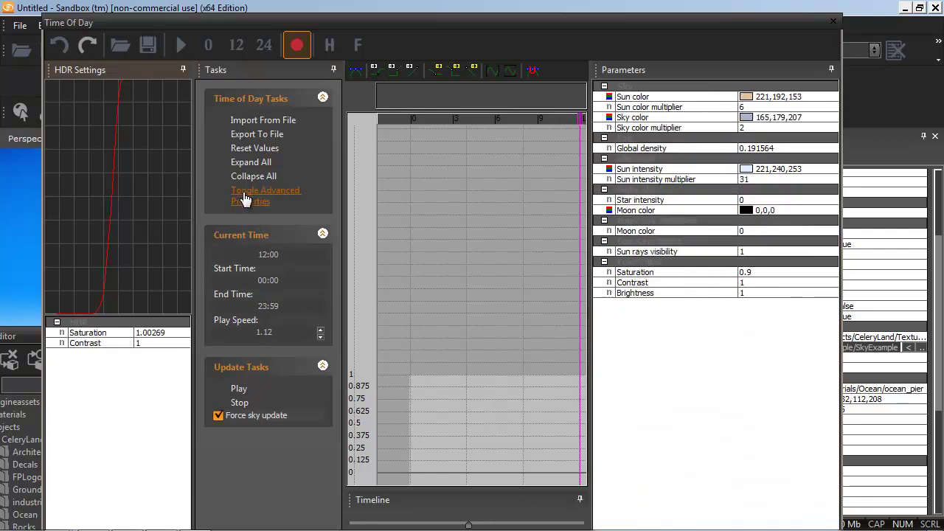
left_click(251, 195)
left_click_drag(829, 204, 881, 471)
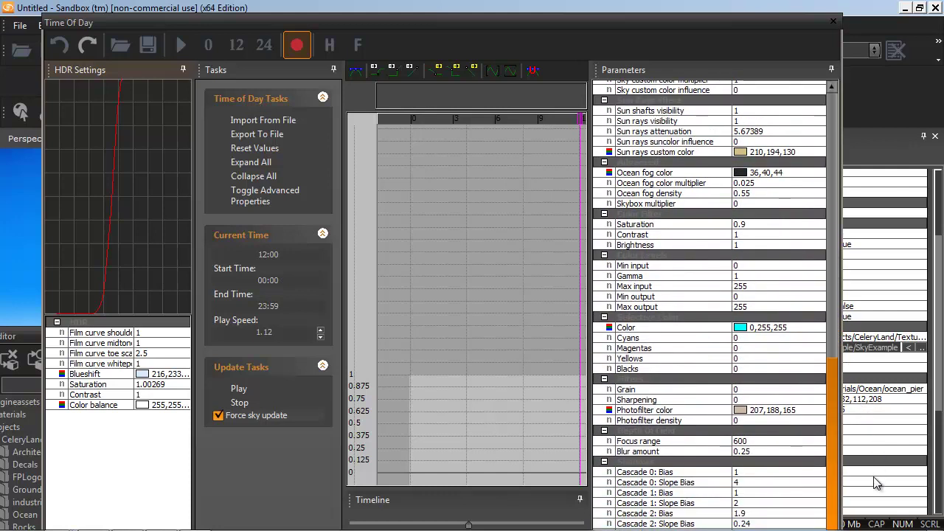
left_click(738, 204)
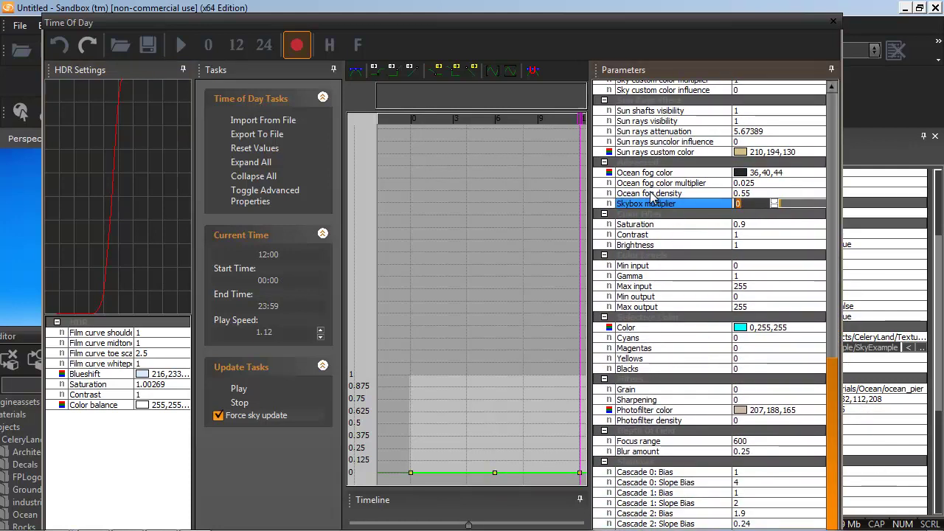
type("1")
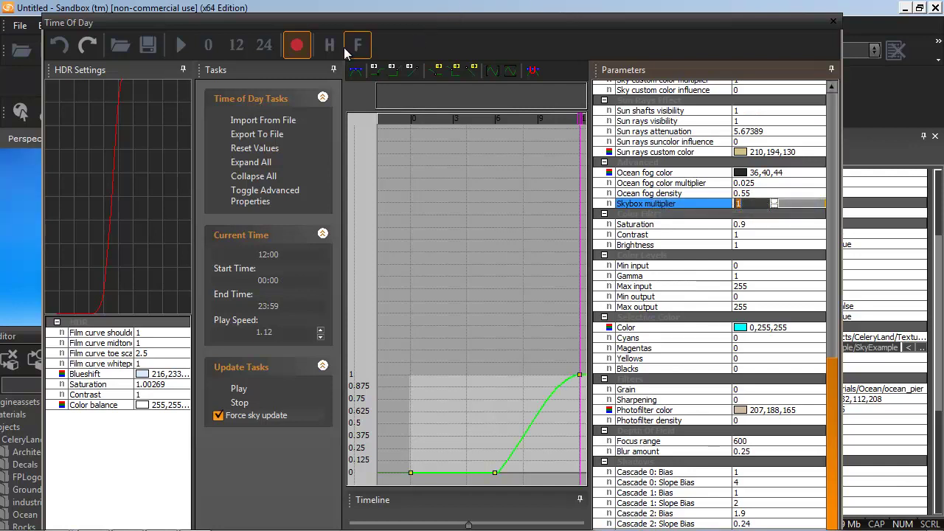
left_click_drag(288, 16, 440, 287)
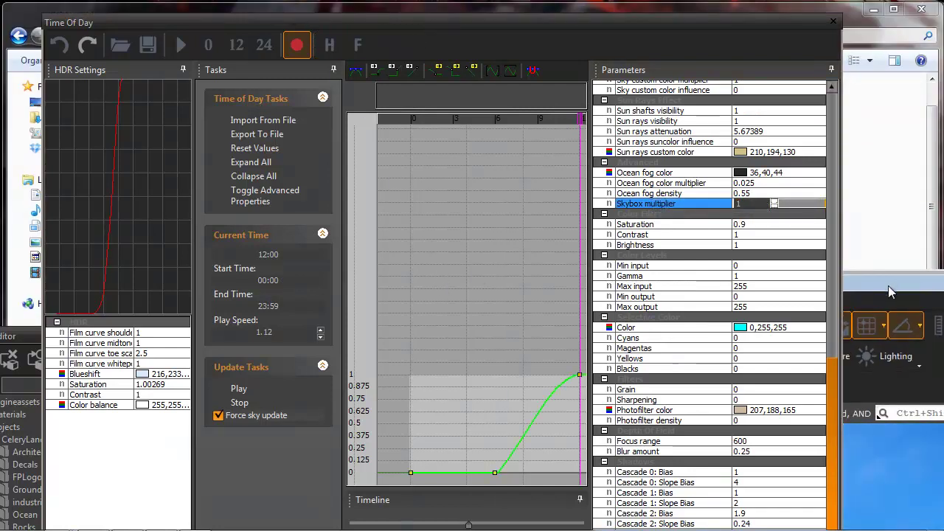
left_click_drag(889, 291, 822, 194)
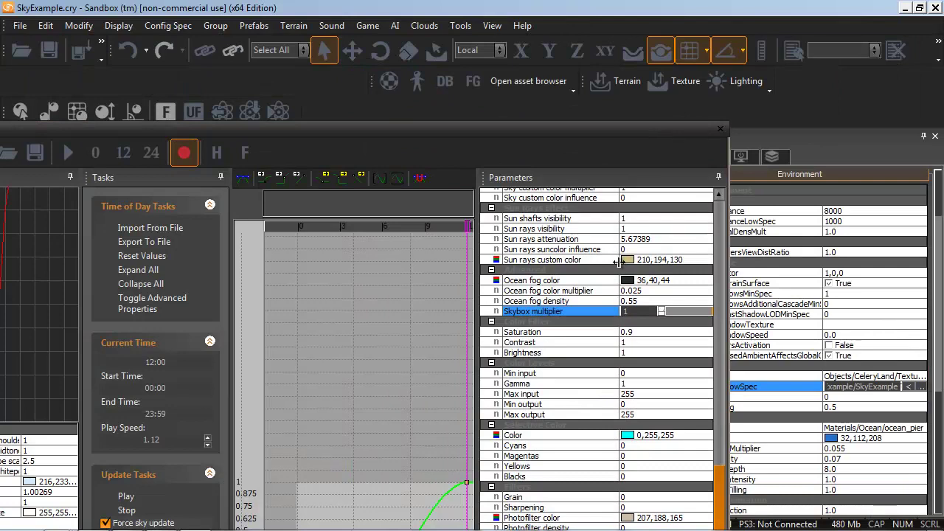
Set Blur amount to 0.01 and fog Density (bottom) to 0
left_click(721, 130)
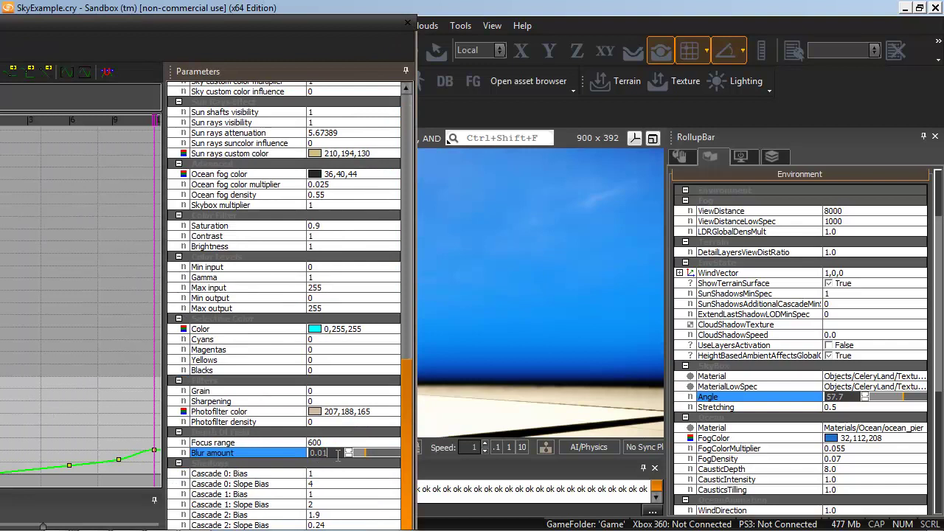
key("Return")
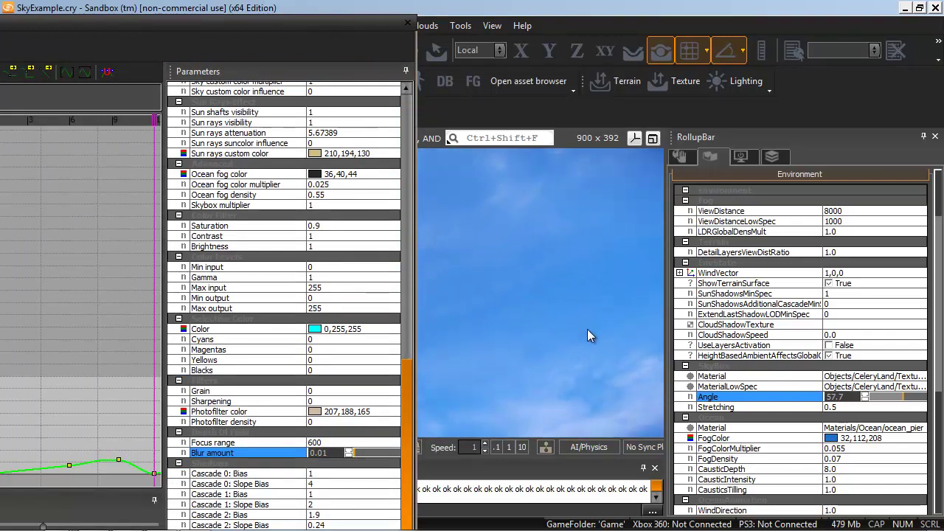
scroll(332, 301, "up", 15)
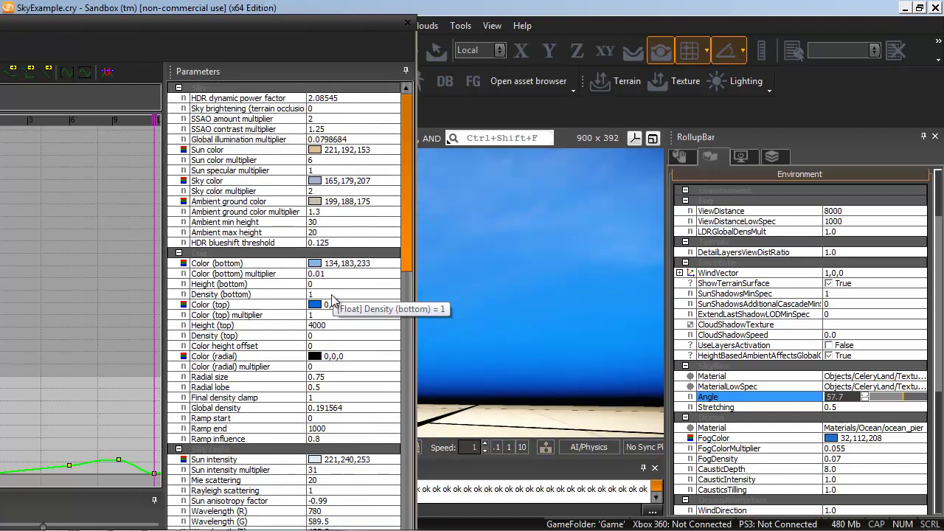
left_click(333, 295)
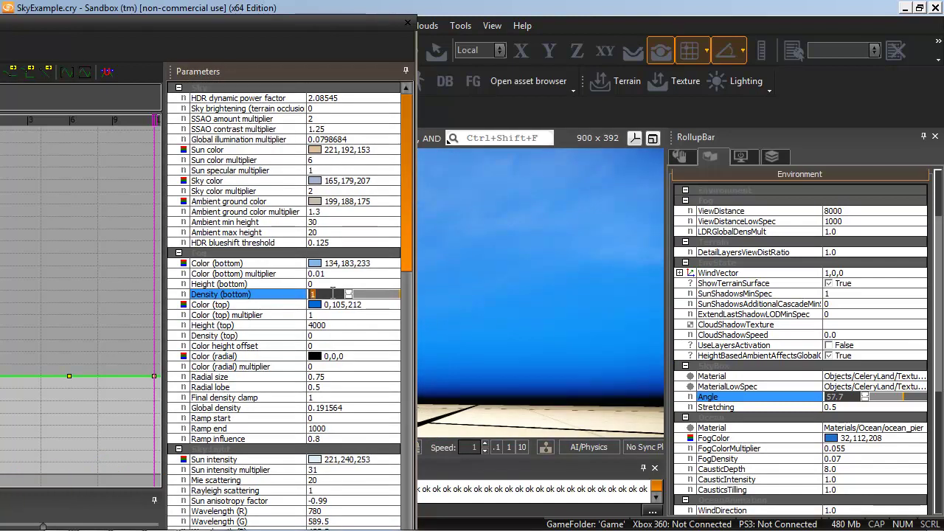
type("0")
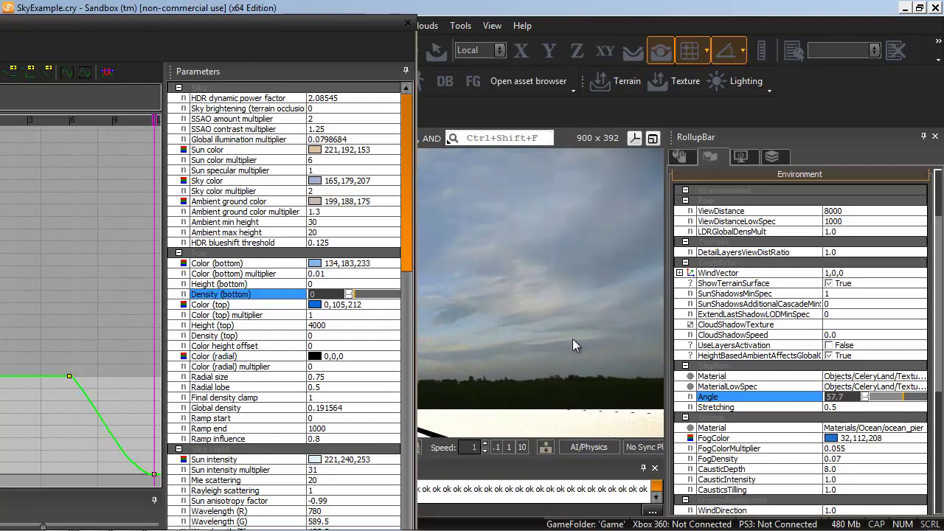
left_click_drag(367, 28, 365, 54)
Preview the level in game mode, then reopen the Time Of Day editor
left_click(407, 49)
key("ctrl+g")
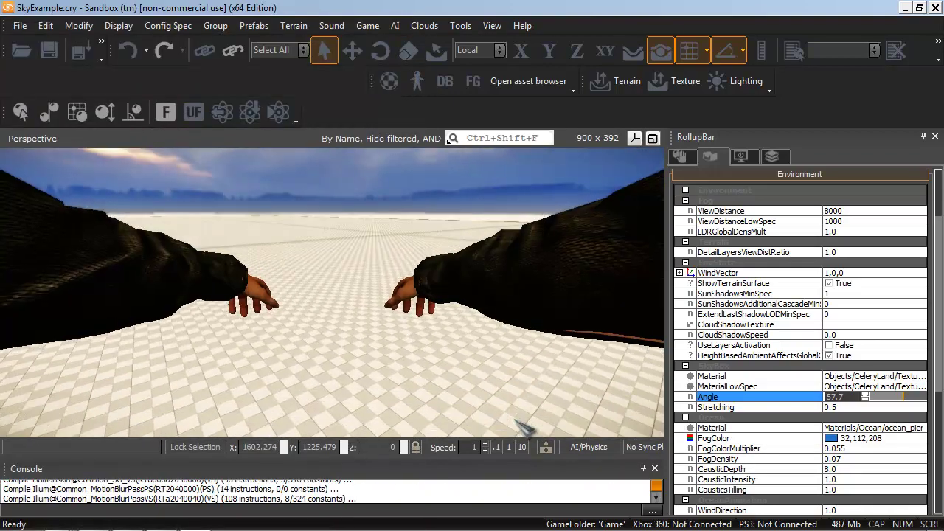
key("Escape")
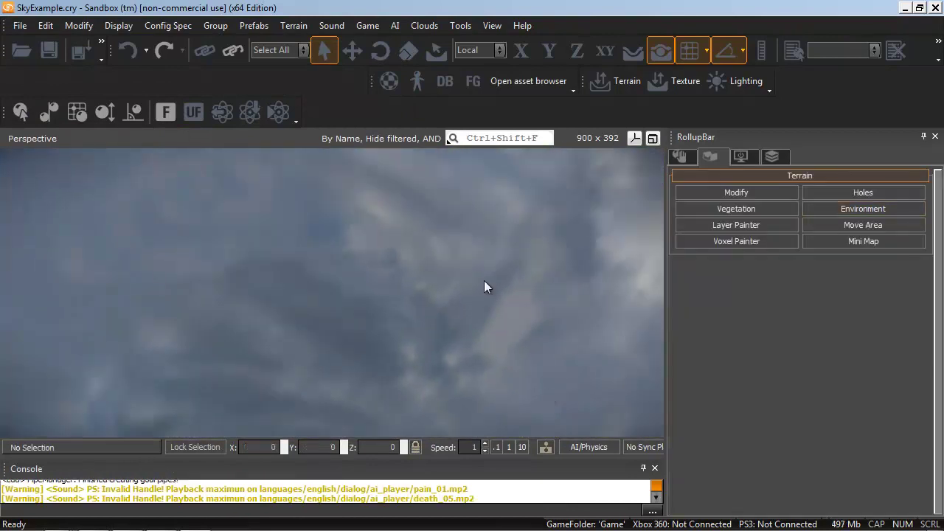
left_click(347, 26)
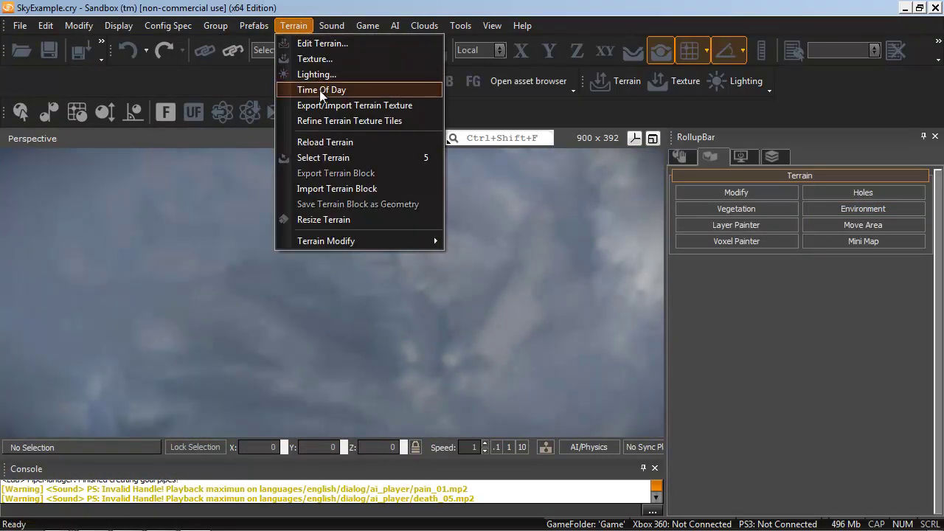
left_click(320, 90)
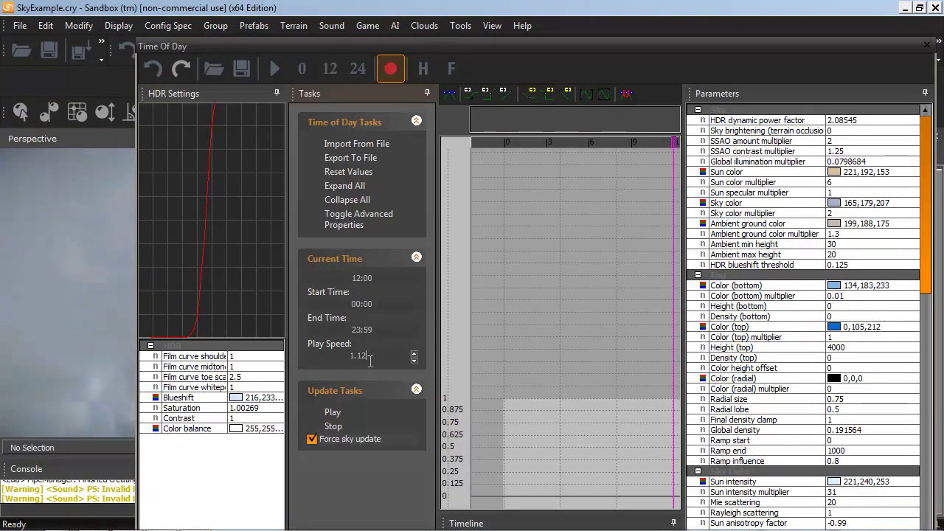
Try fog Density (bottom) values of 0.2 and then 0.03
type("0")
left_click_drag(740, 49, 200, 84)
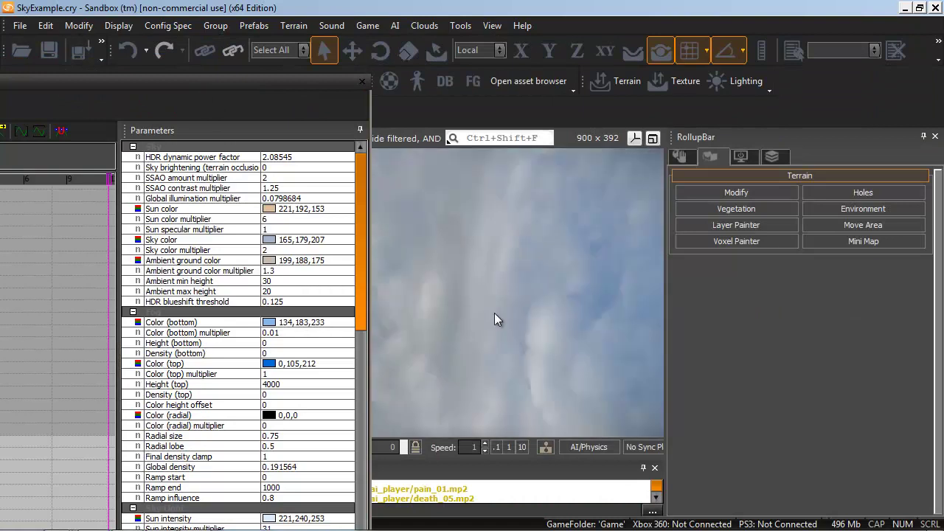
right_click_drag(495, 314, 494, 311)
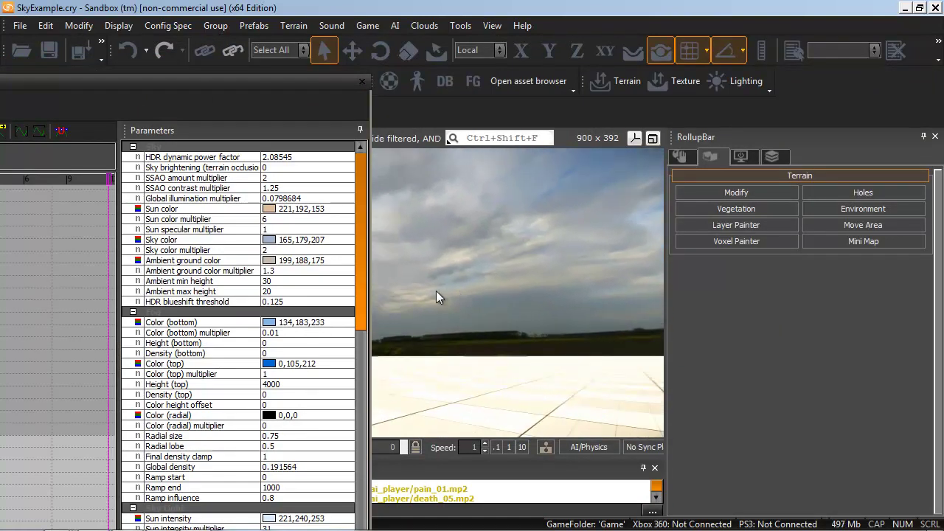
left_click(274, 354)
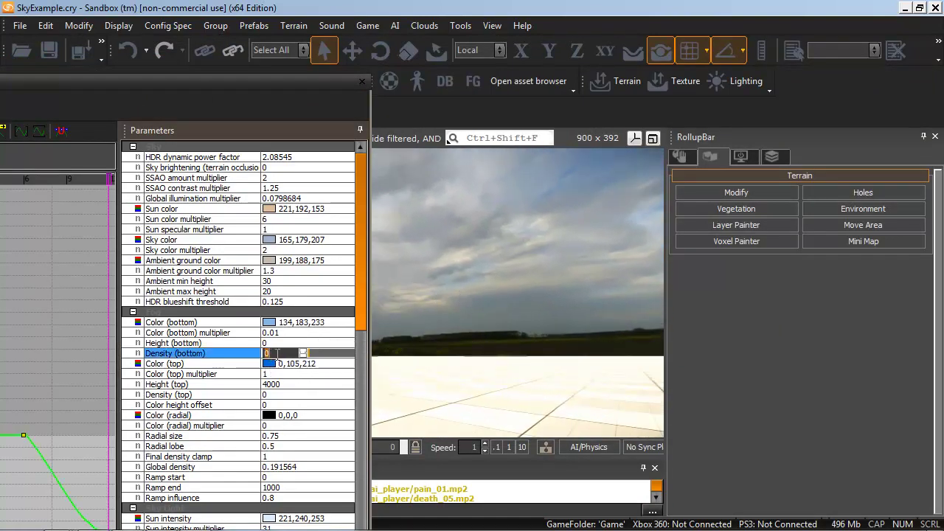
type("0.2")
key("Return")
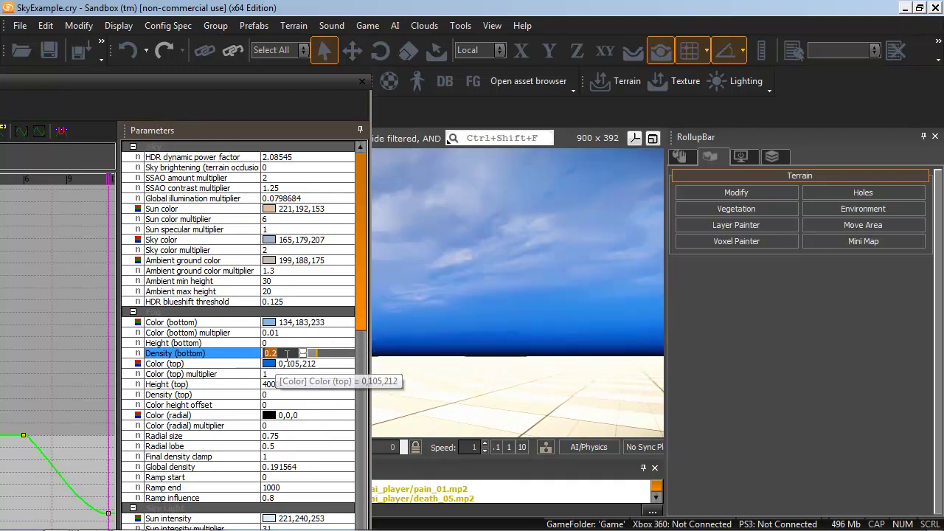
type("03")
key("Return")
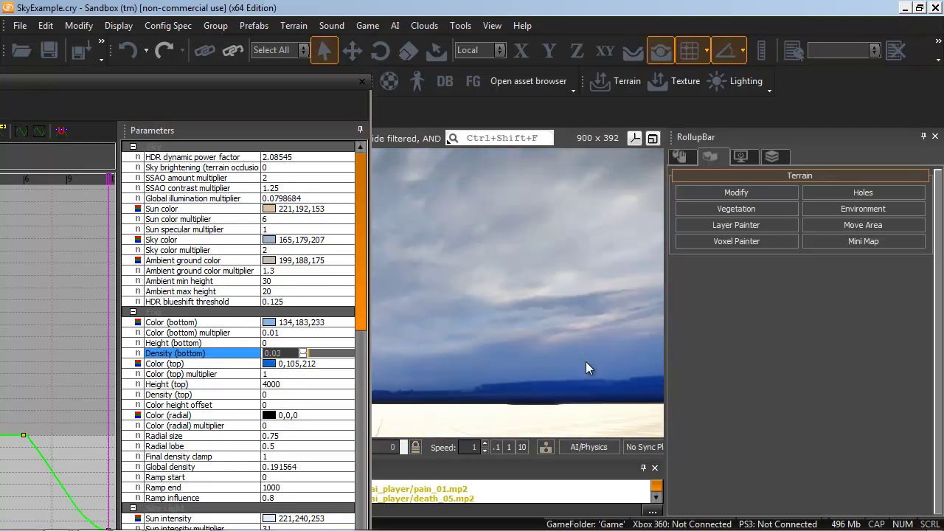
Desaturate fog Color (bottom) to 171,184,197 and Color (top) to grey-teal 85,123,128
left_click(270, 324)
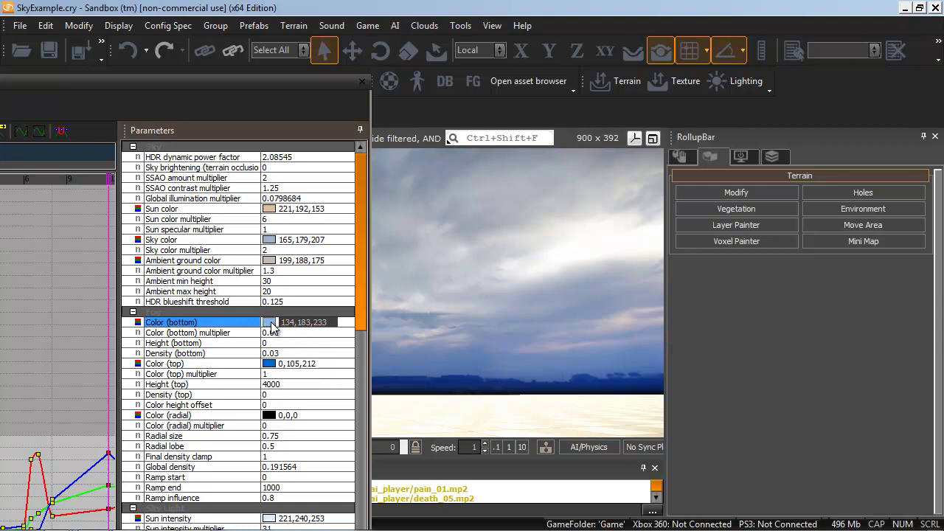
left_click_drag(472, 206, 473, 276)
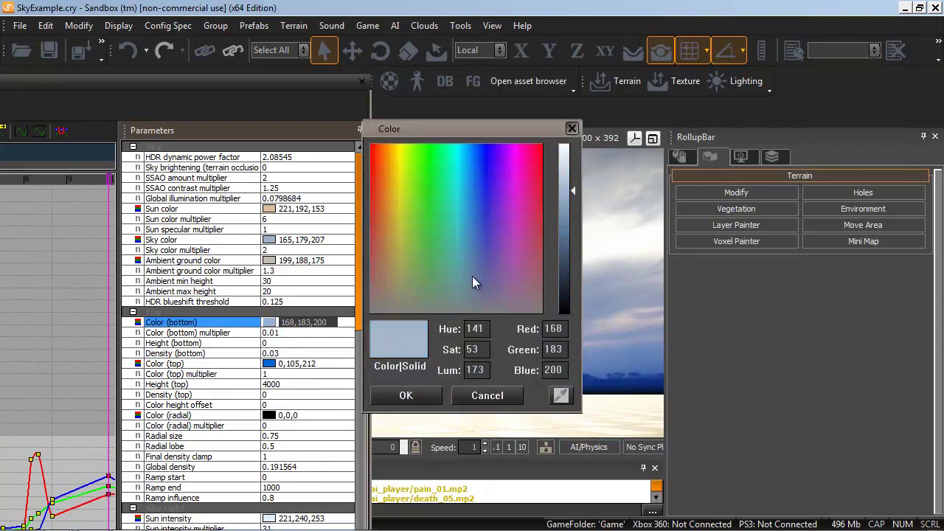
left_click(406, 396)
left_click(270, 364)
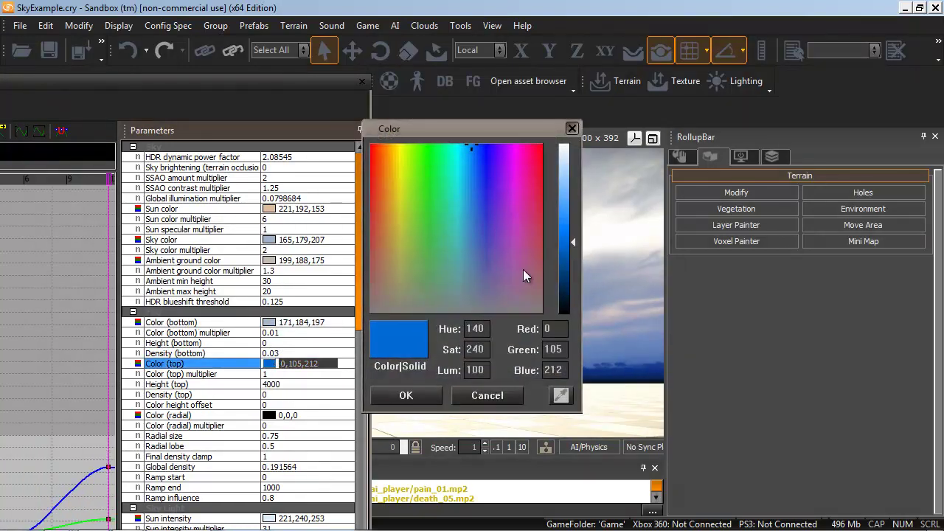
left_click_drag(467, 207, 459, 279)
left_click(402, 395)
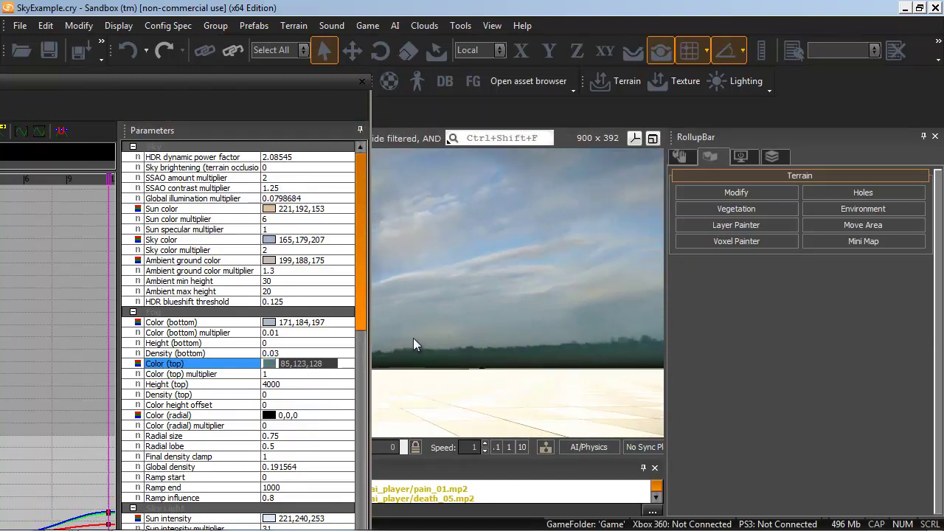
Set Density (bottom) to 0.05 and nudge Color (top) bluer to 84,116,129
left_click(276, 354)
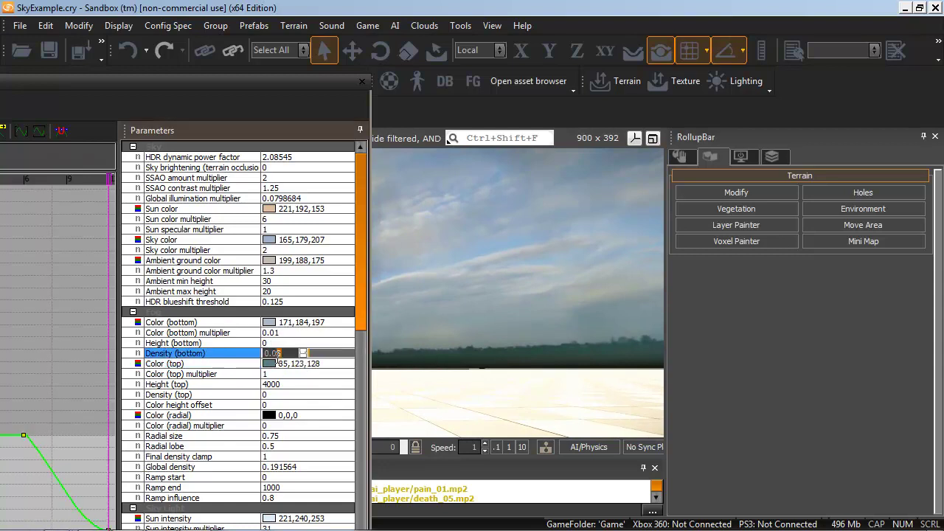
double_click(276, 357)
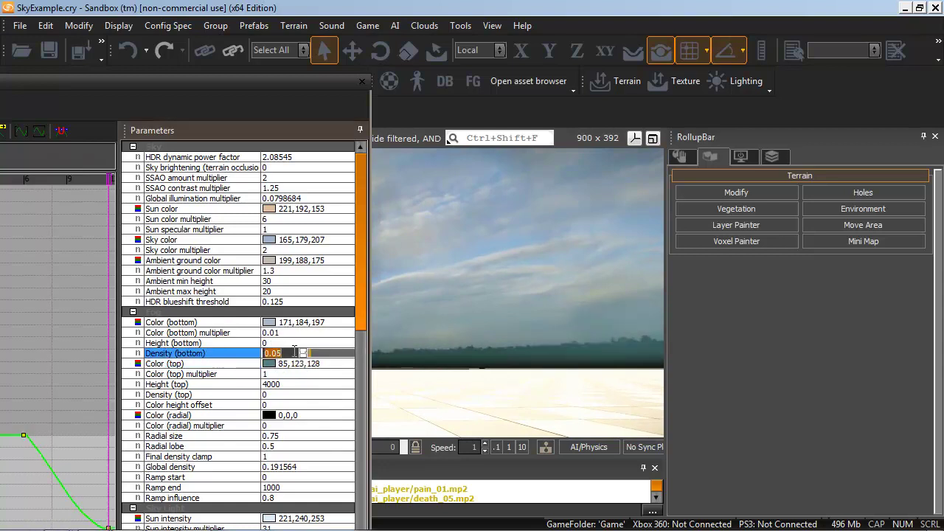
left_click(276, 364)
left_click(277, 364)
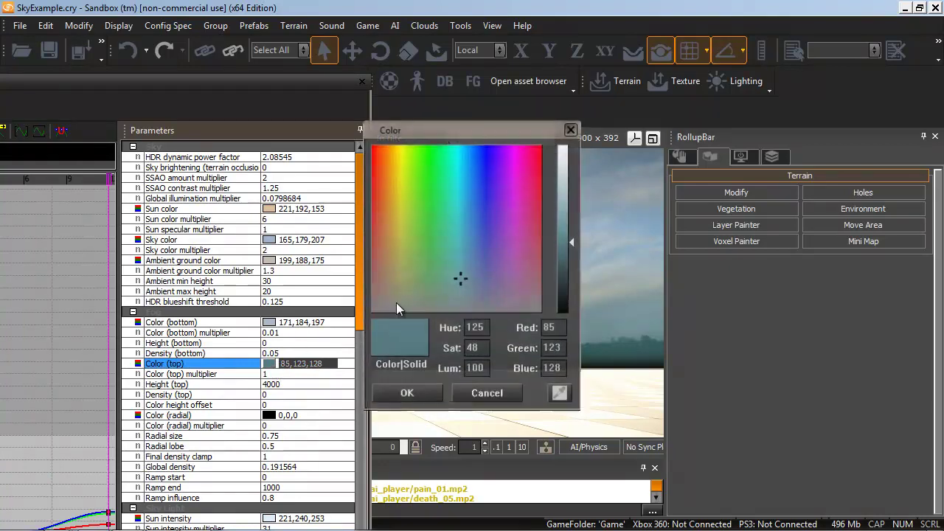
left_click_drag(454, 280, 465, 278)
left_click(406, 396)
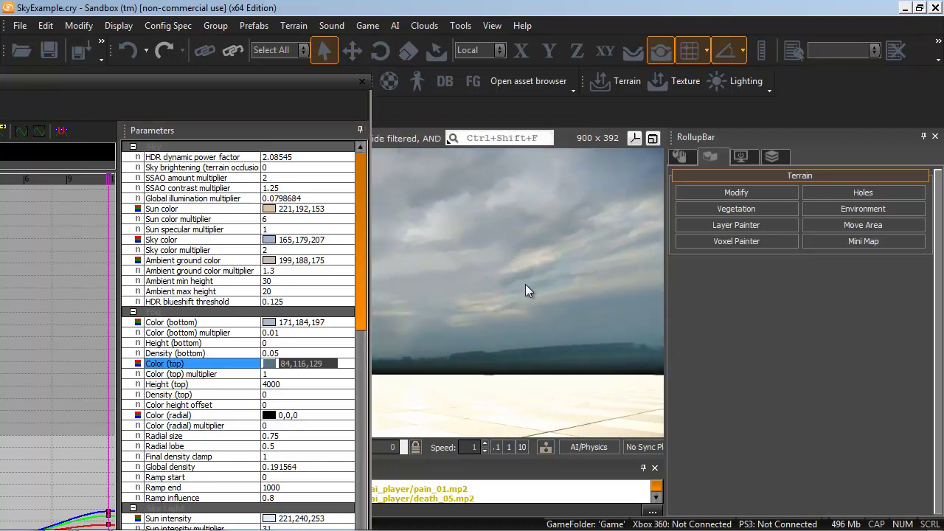
left_click(362, 81)
Tilt the camera toward the ground and preview the foggy cloudy sky in game mode
right_click_drag(449, 330, 449, 325)
key("ctrl+g")
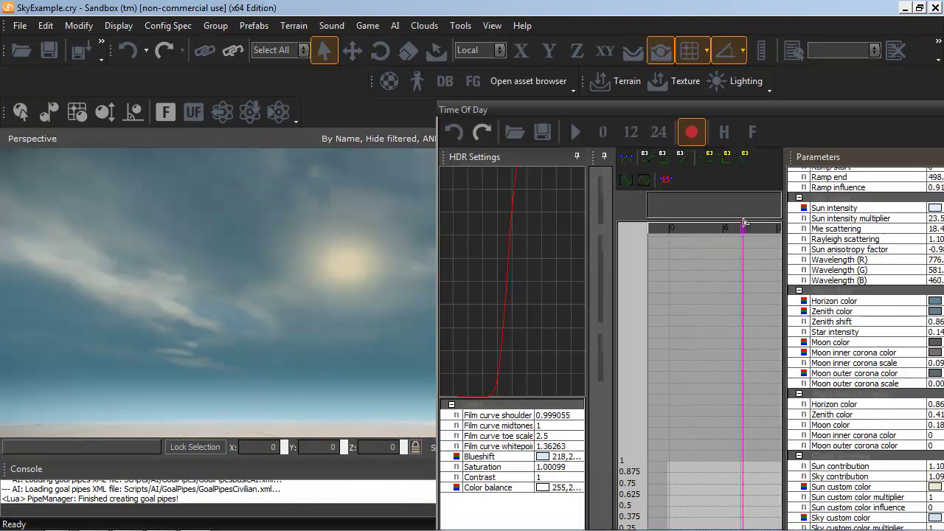
Move the time of day later so the sun sits low, then close the Time Of Day panel
left_click_drag(732, 224, 738, 221)
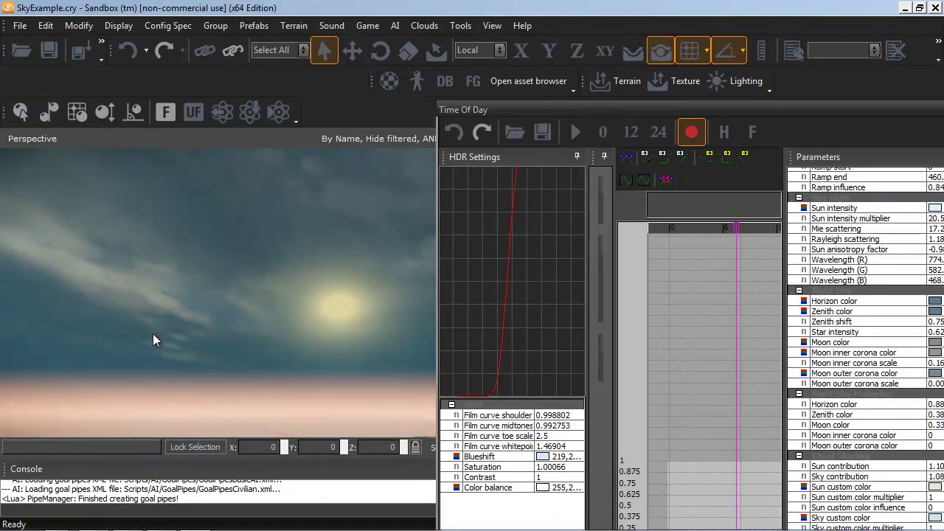
right_click_drag(153, 334, 150, 331)
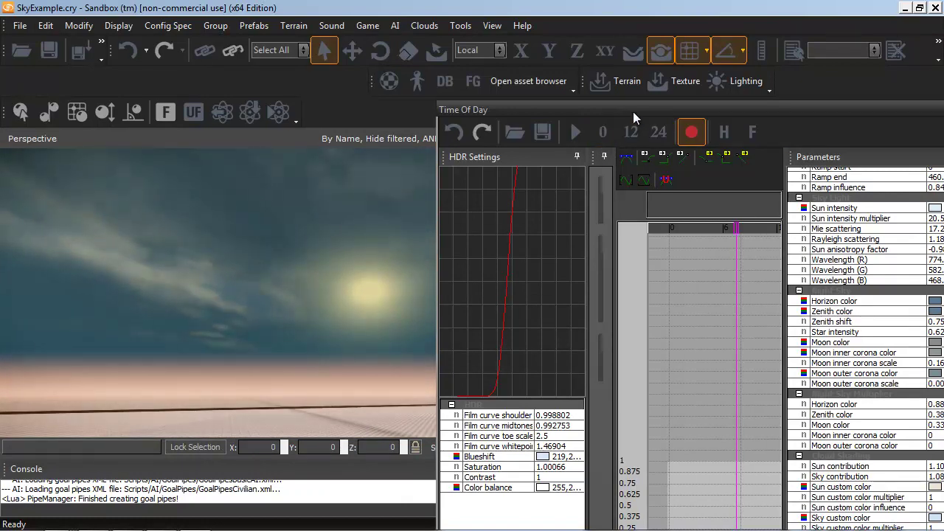
left_click_drag(633, 112, 500, 184)
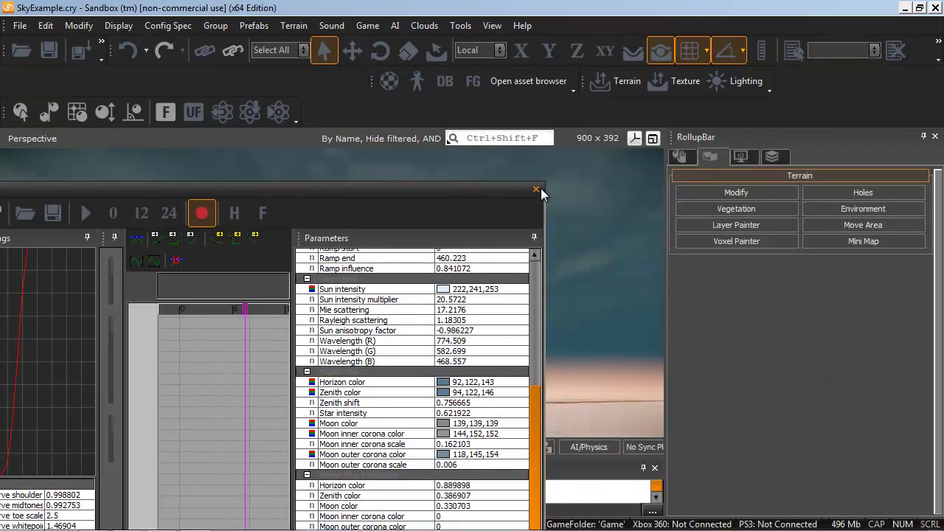
left_click(540, 188)
Rotate the skybox Angle in the Environment settings, ending around 26.9
left_click(863, 209)
left_click(885, 488)
left_click_drag(893, 501, 867, 504)
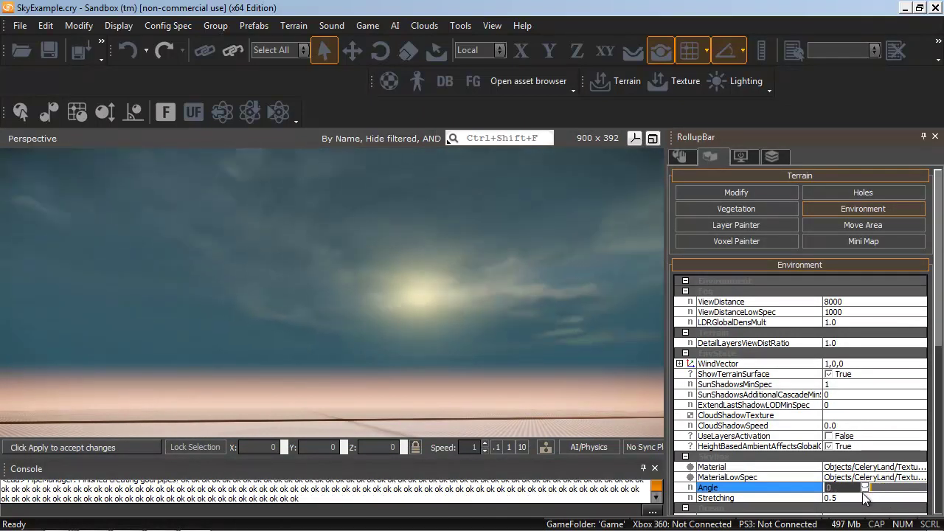
mouse_move(876, 495)
left_mouse_down()
mouse_move(936, 493)
mouse_move(883, 492)
mouse_move(894, 492)
left_mouse_up()
Tune the Lighting Tool's time of day and sun direction to match the sky's sun glow, then close it
left_click(294, 25)
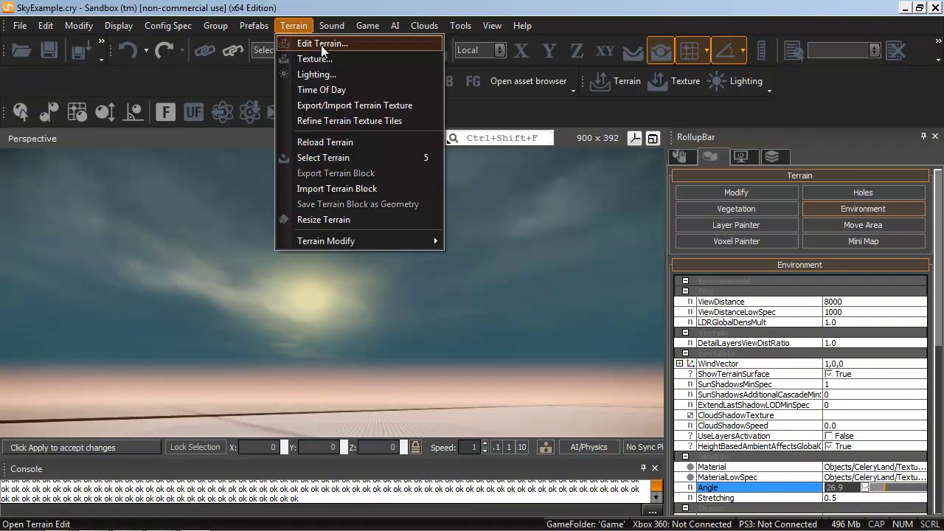
left_click(318, 76)
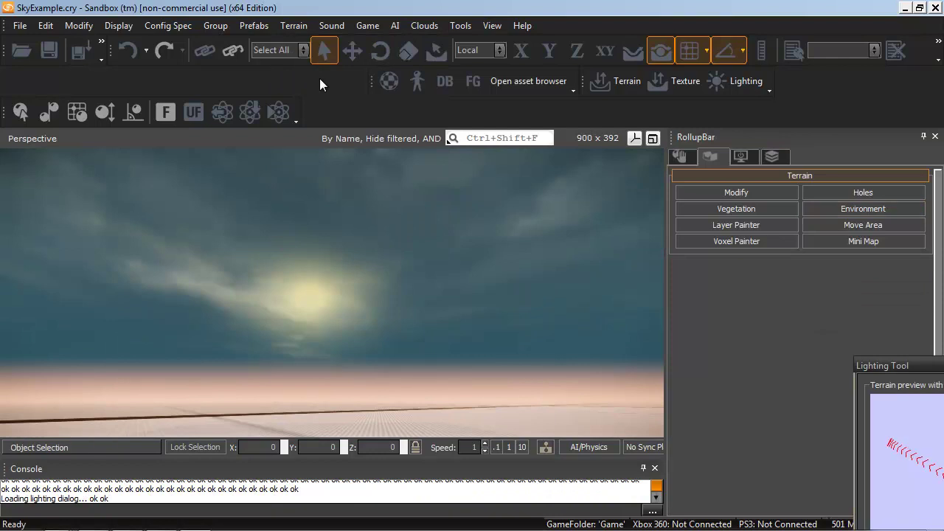
left_click_drag(911, 367, 499, 178)
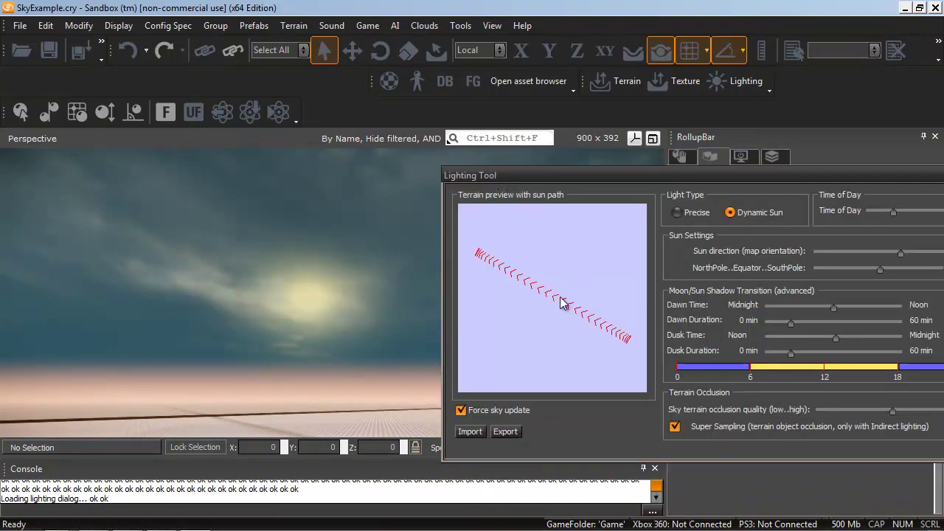
mouse_move(891, 213)
left_mouse_down()
mouse_move(909, 213)
mouse_move(892, 214)
left_mouse_up()
mouse_move(900, 252)
left_mouse_down()
mouse_move(892, 251)
mouse_move(911, 253)
mouse_move(902, 255)
left_mouse_up()
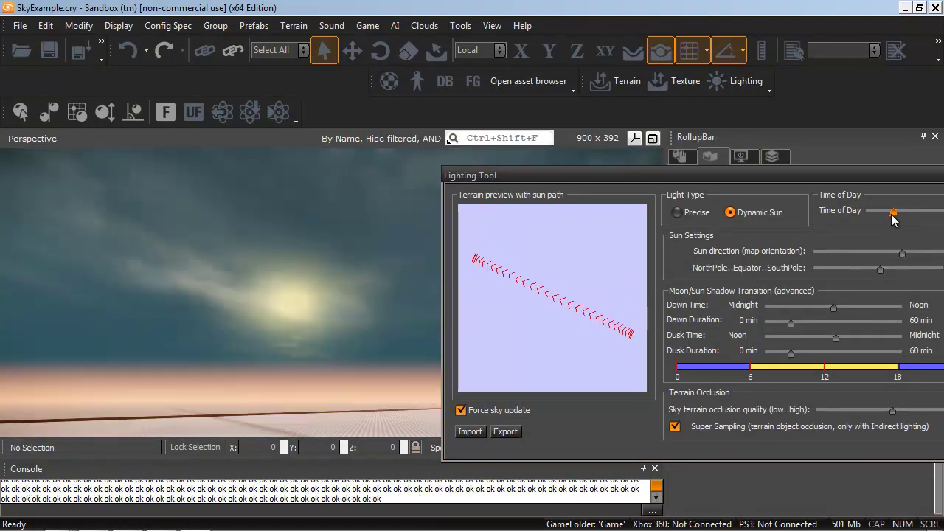
left_click_drag(892, 213, 893, 214)
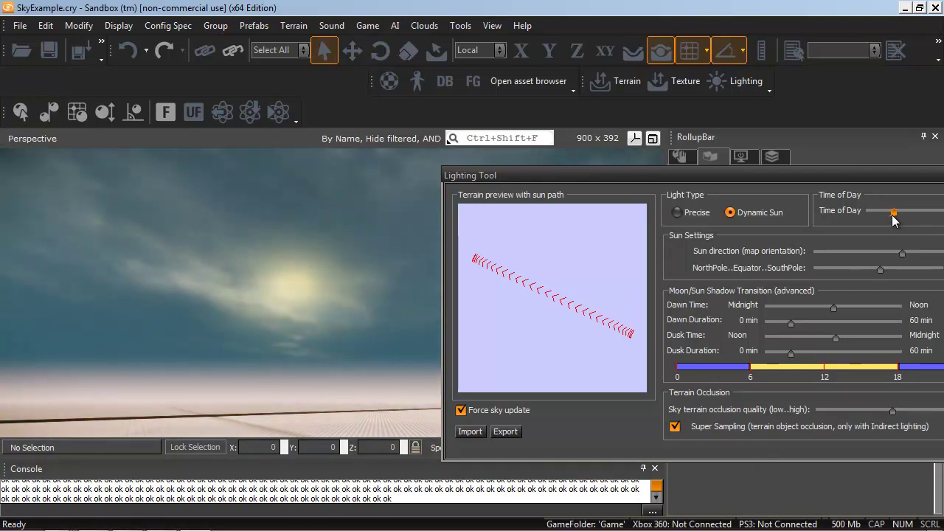
left_click_drag(849, 175, 808, 207)
left_click(809, 196)
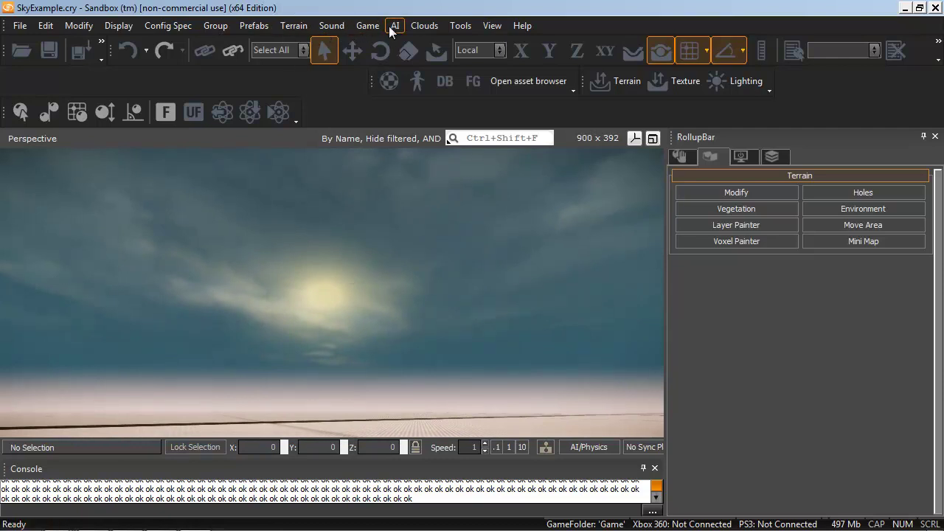
In Terrain > Time Of Day, set HDR dynamic power factor to 4
left_click(292, 25)
left_click(315, 87)
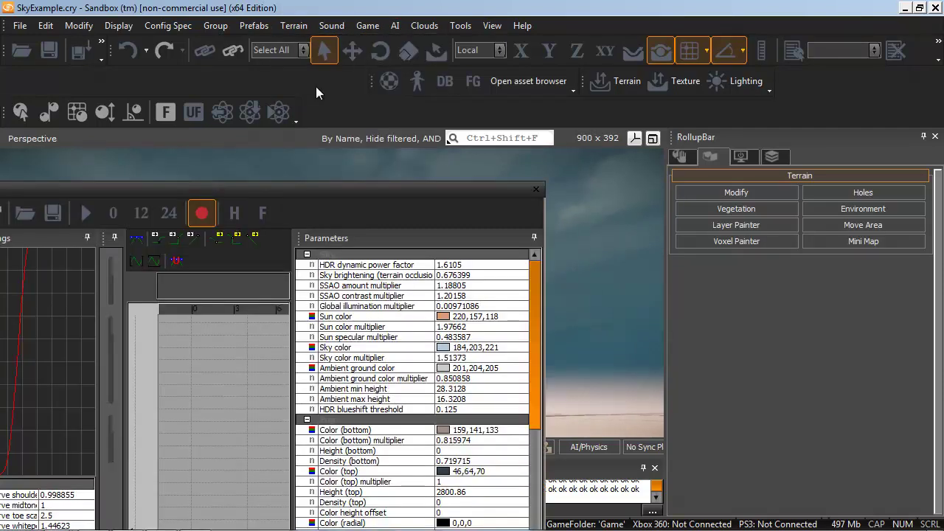
left_click_drag(292, 191, 261, 356)
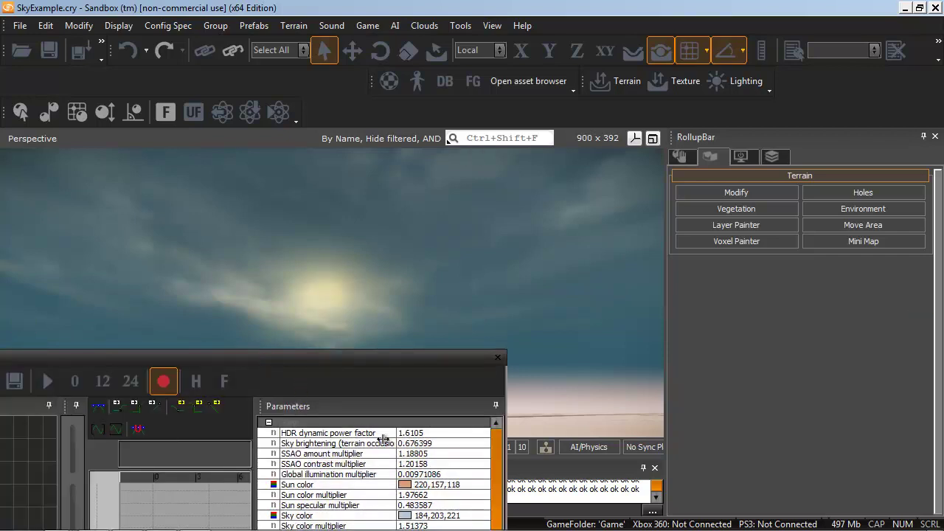
left_click(447, 434)
key("Return")
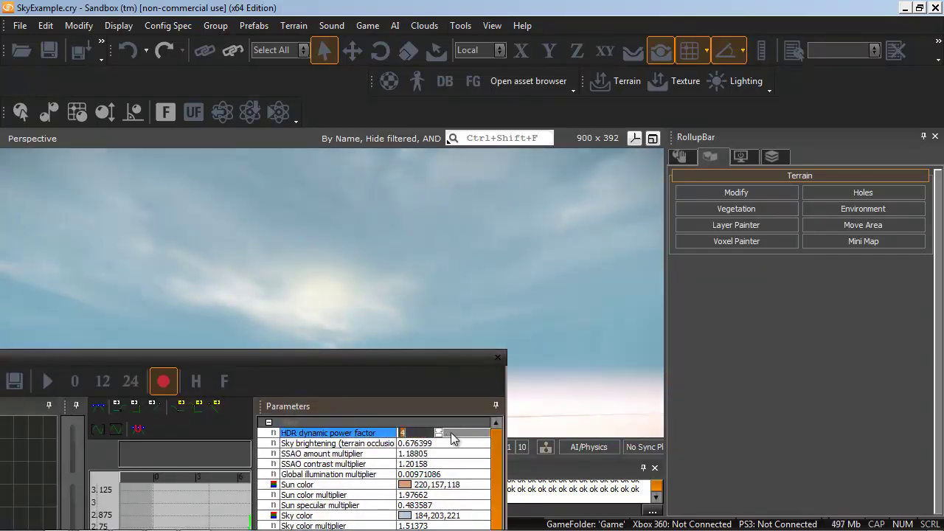
Dock the Time Of Day window below the viewport, reframe the sky, then float it again
double_click(462, 361)
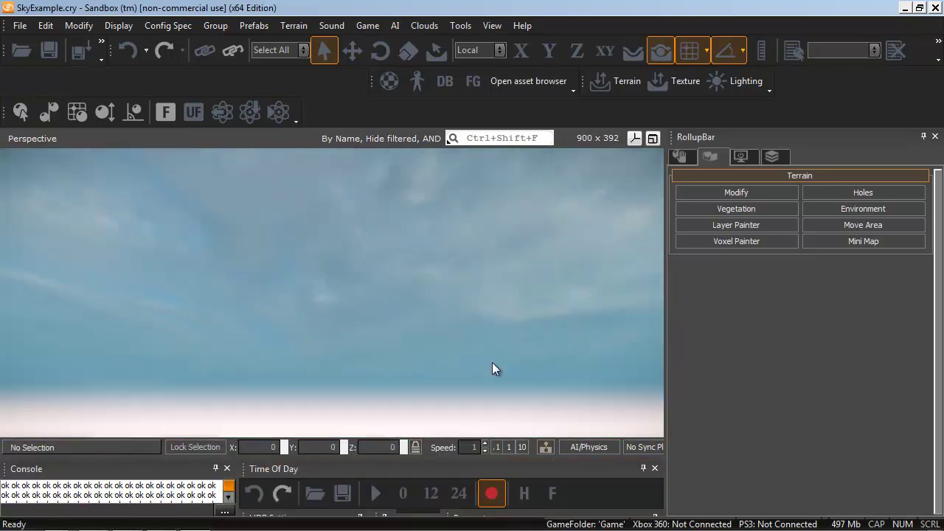
right_click_drag(492, 359, 453, 370)
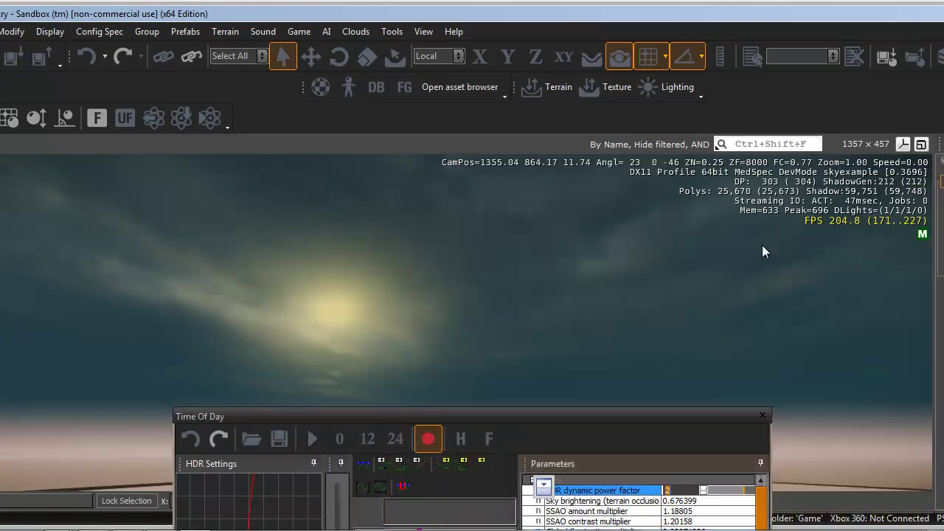
double_click(331, 363)
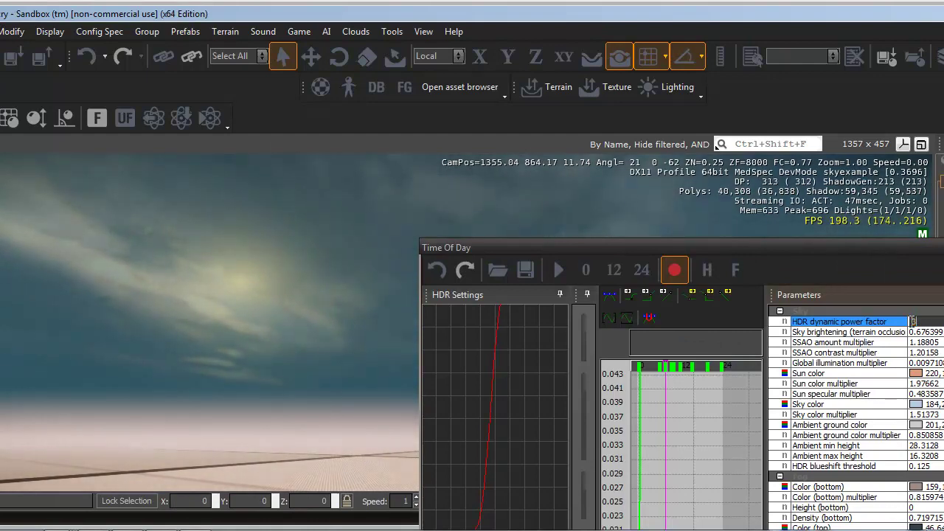
Set HDR dynamic power factor to 3 and bottom fog density to 0.1
type("3")
key("Return")
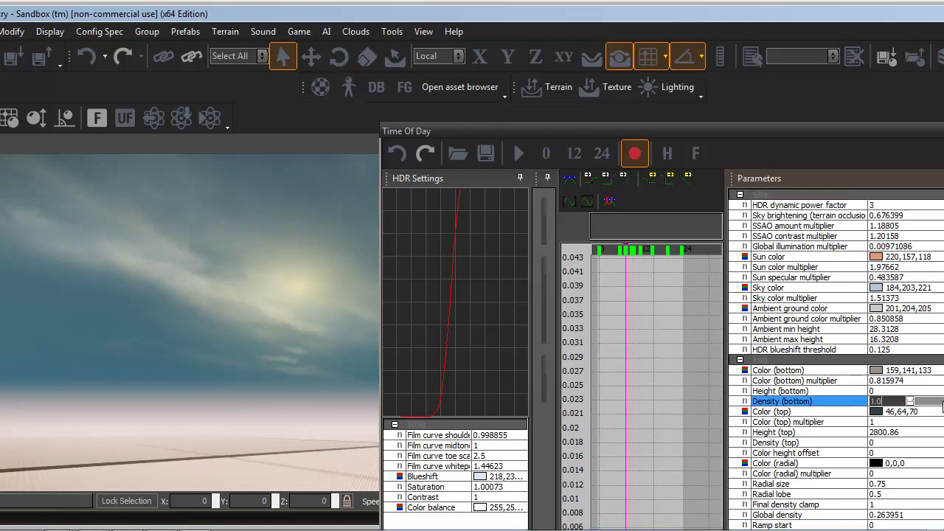
type("0")
right_click_drag(252, 384, 207, 377)
type(".1")
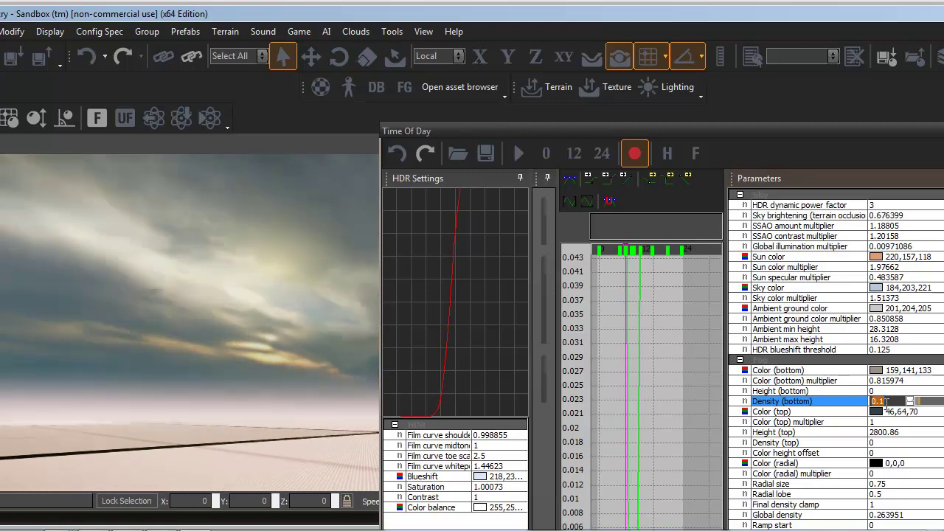
Set the bottom fog colour to dark blue-grey 67,84,86
left_click(877, 372)
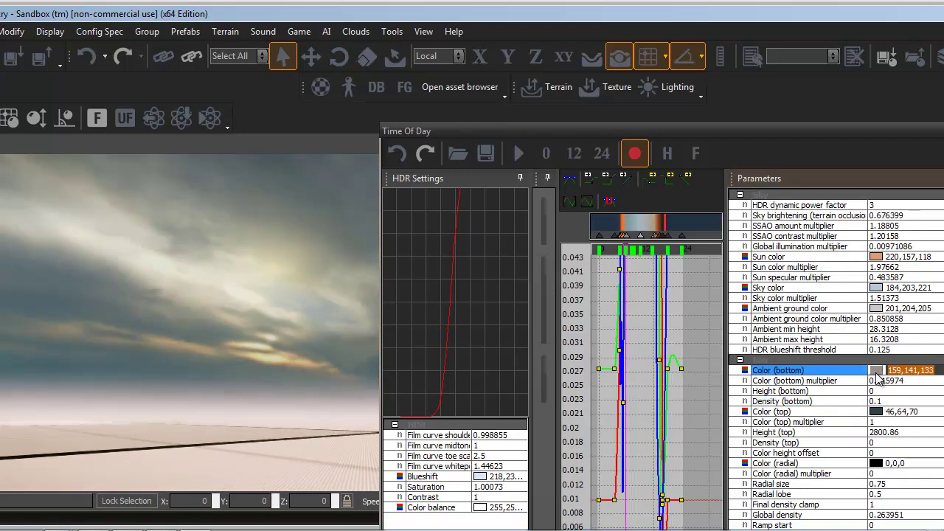
left_click(878, 373)
left_click_drag(635, 233, 644, 265)
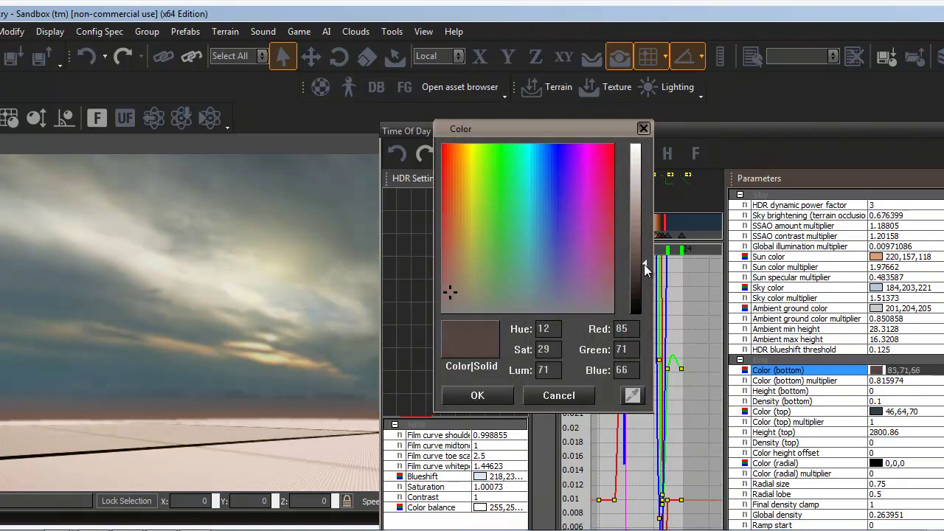
left_click_drag(444, 298, 486, 292)
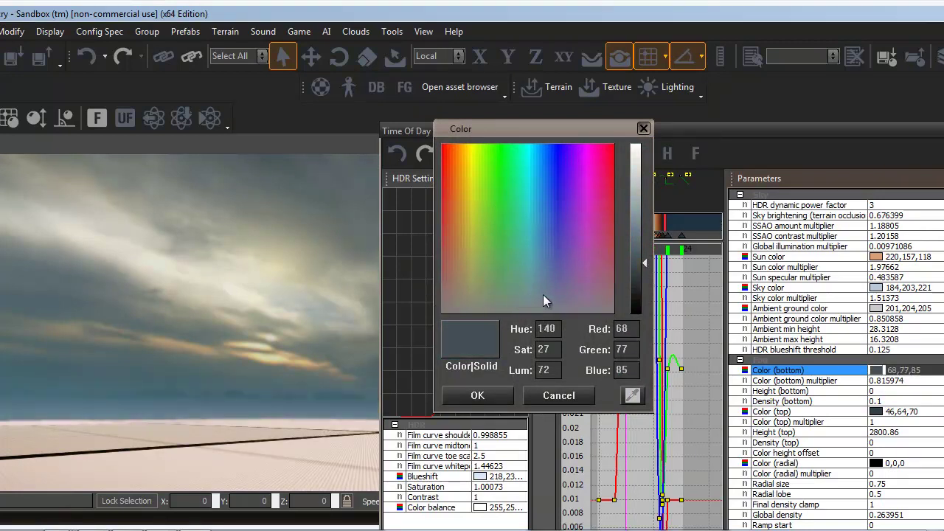
left_click(477, 396)
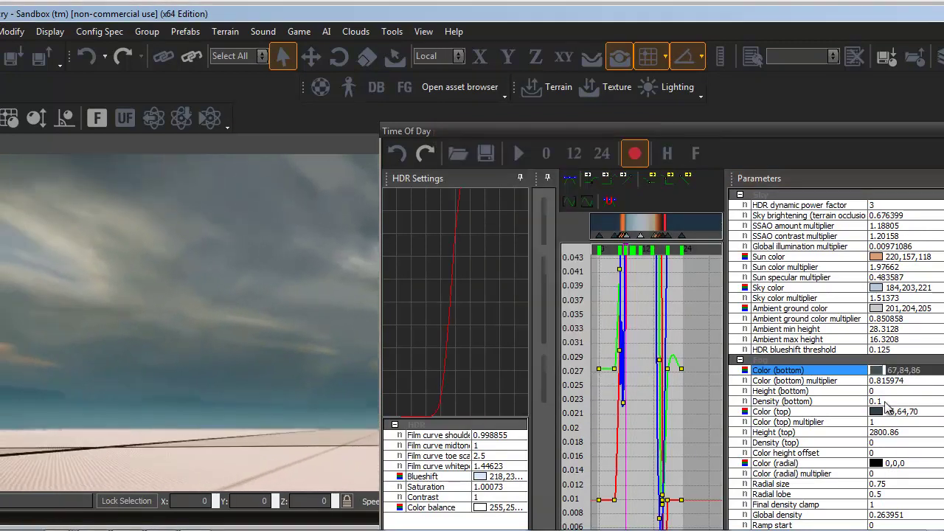
left_click(886, 402)
Enter 0.02 for both Density (bottom) and Blur amount in Time Of Day Parameters
type("0.02")
key("Return")
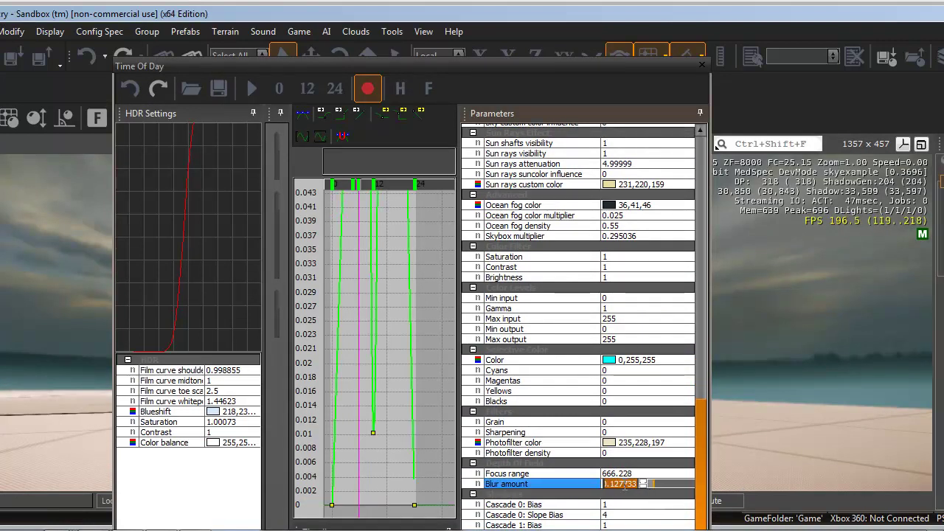
type("0.02")
key("Return")
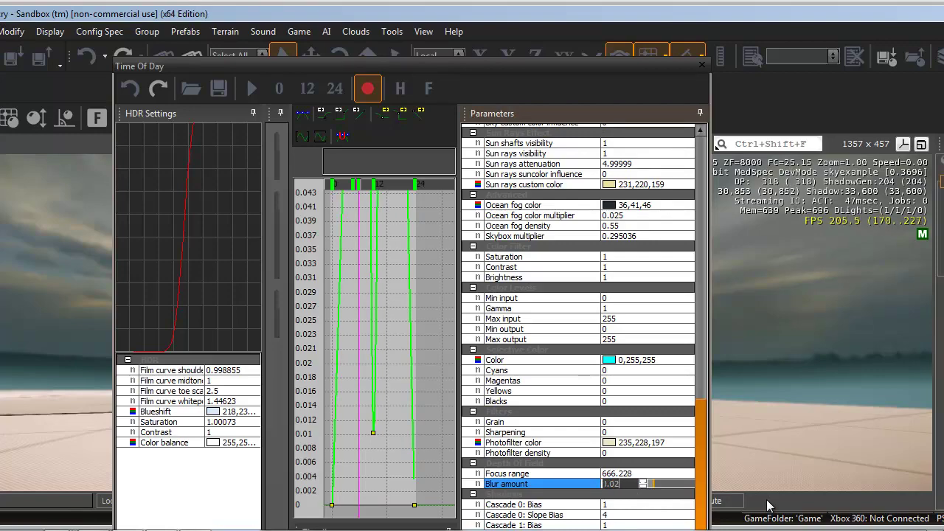
Close Time Of Day and preview SkyExample in game mode with Ctrl+G, re-entering after Esc
left_click(702, 65)
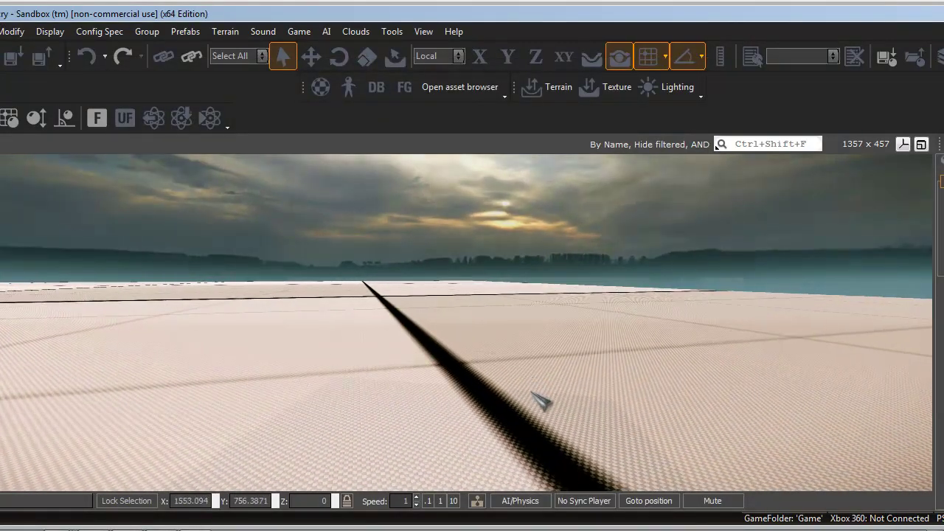
key("ctrl+g")
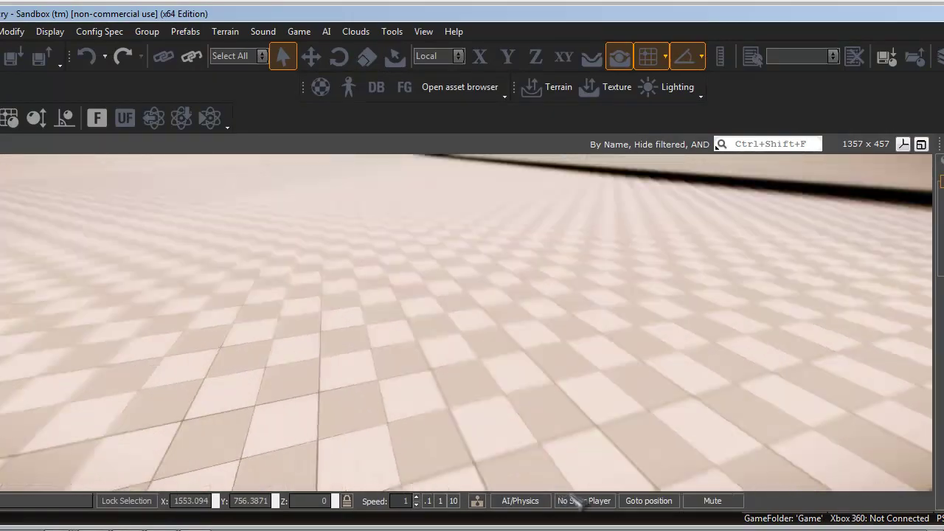
key("Escape")
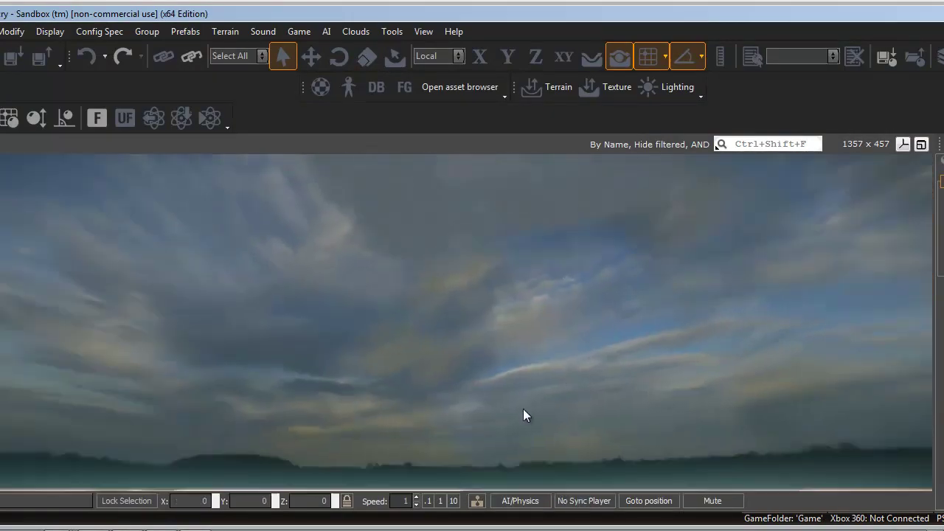
key("ctrl+g")
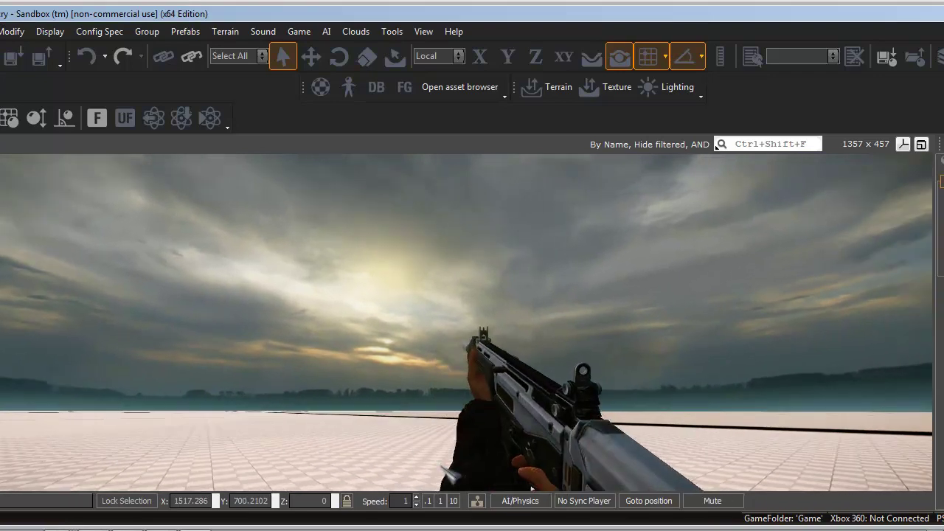
Save SkyExample.cry with File > Save, confirming the Global Share project
left_click(20, 25)
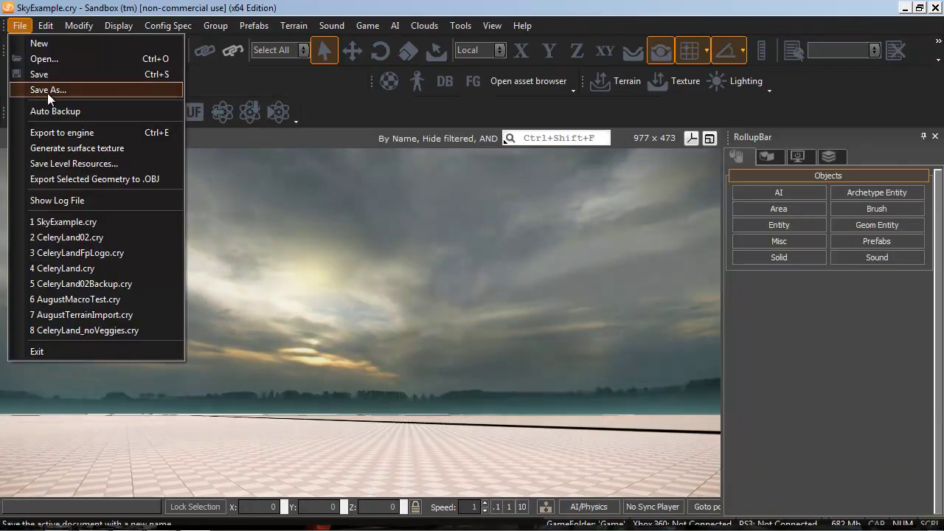
left_click(37, 76)
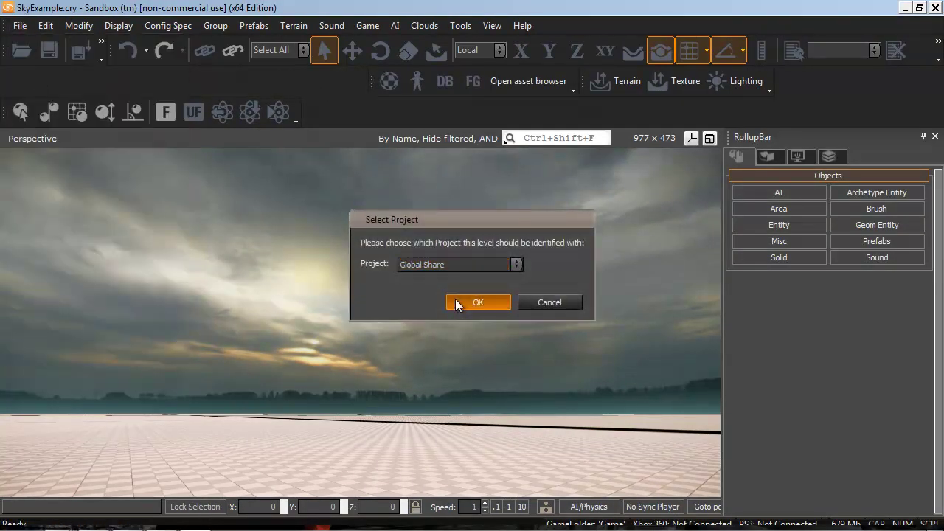
left_click(455, 300)
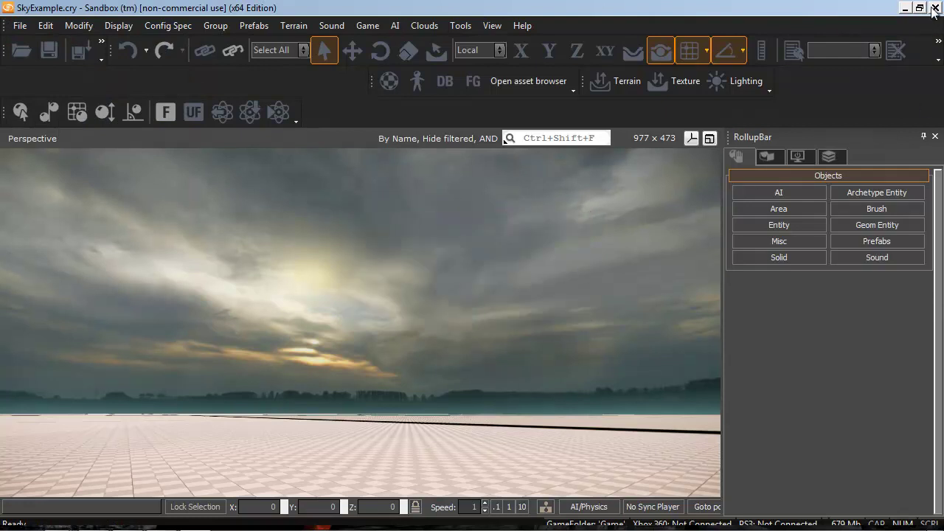